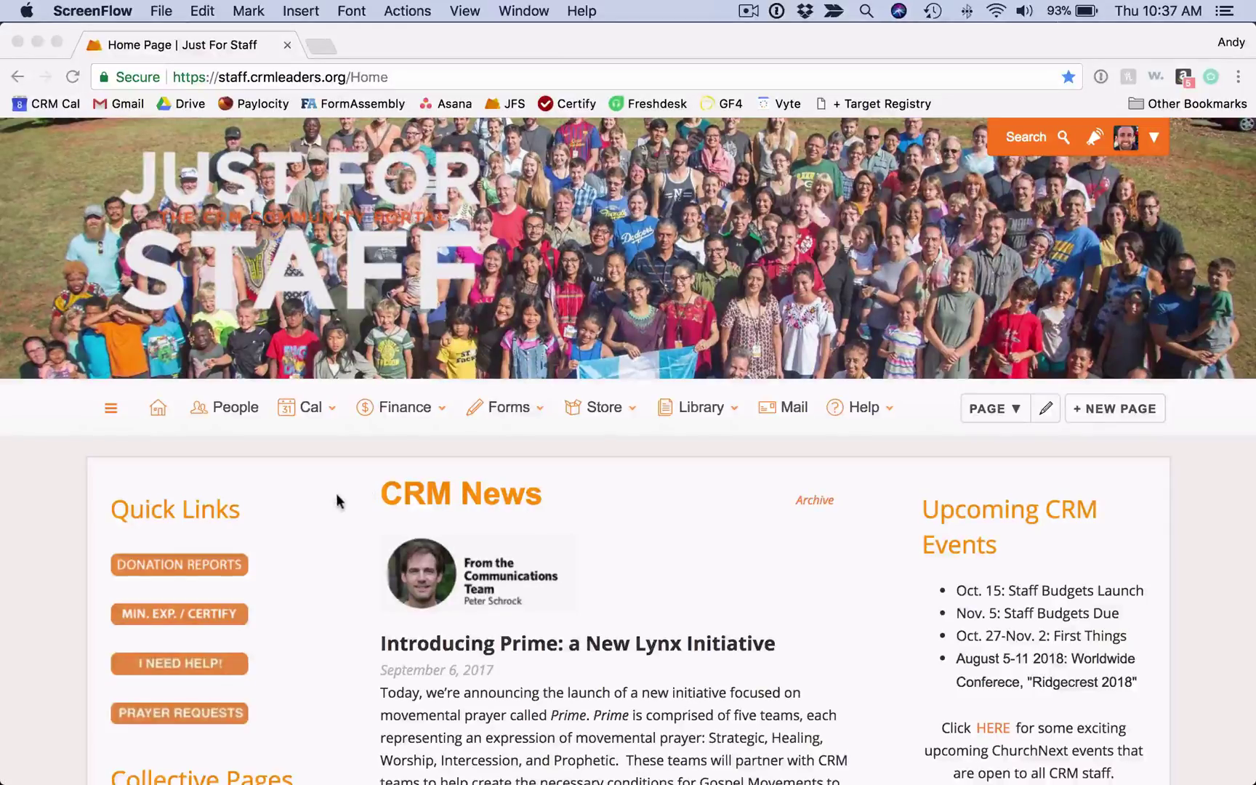
# - Open the Donation Reports landing page from the staff portal's quick links and log into DonorElf
pyautogui.click(211, 567)
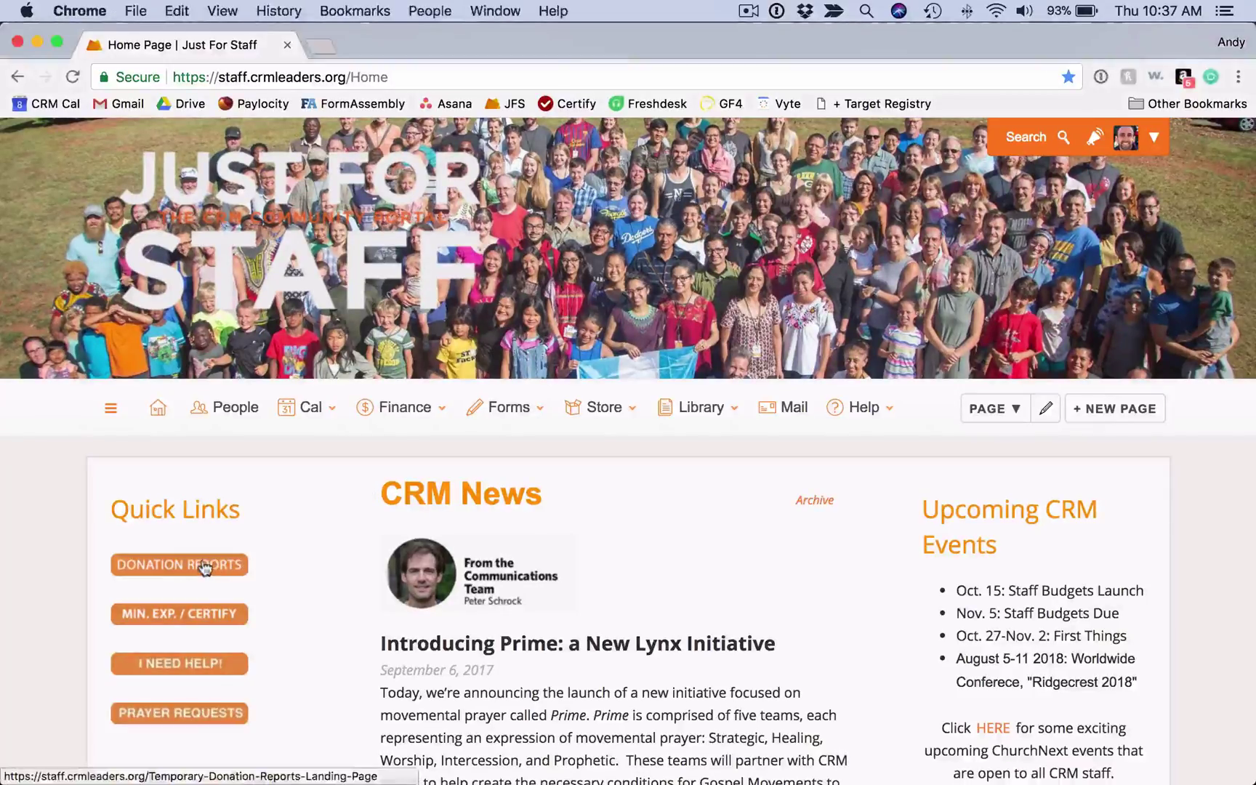
pyautogui.click(206, 567)
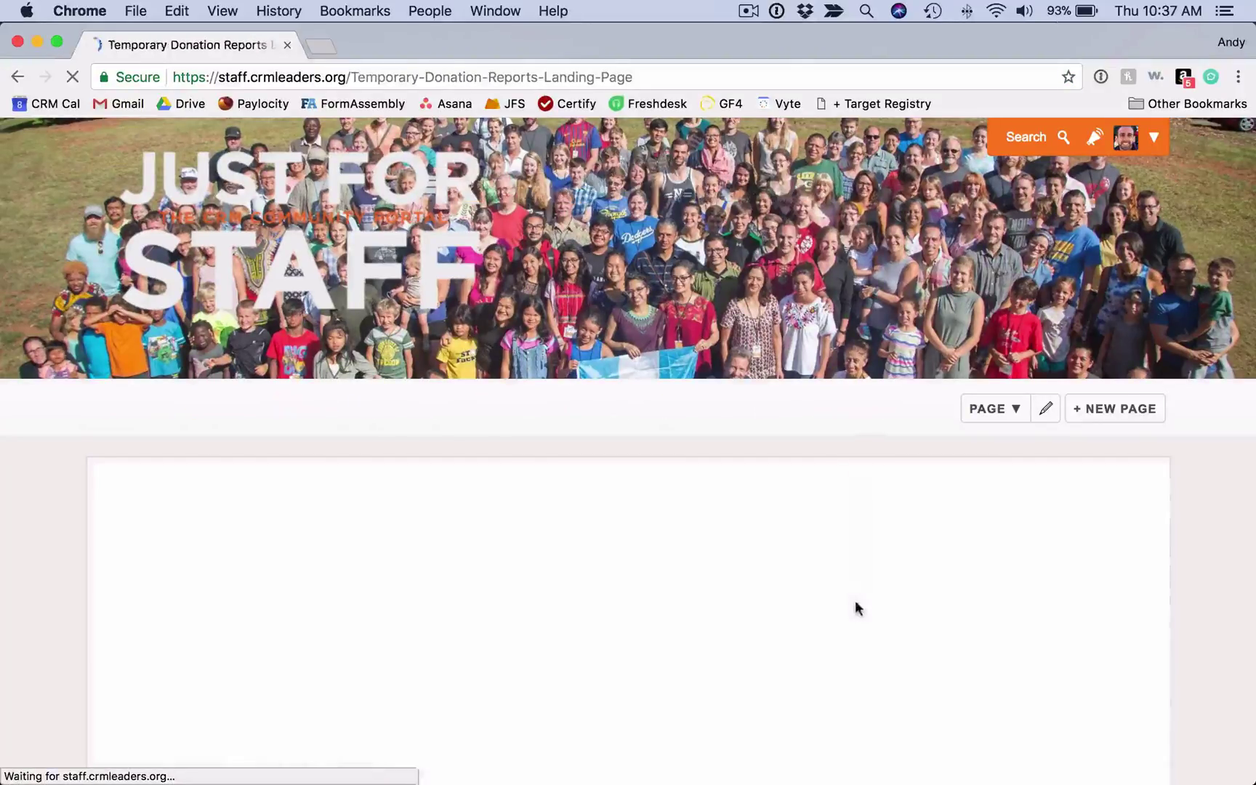
pyautogui.scroll(-6, 856, 604)
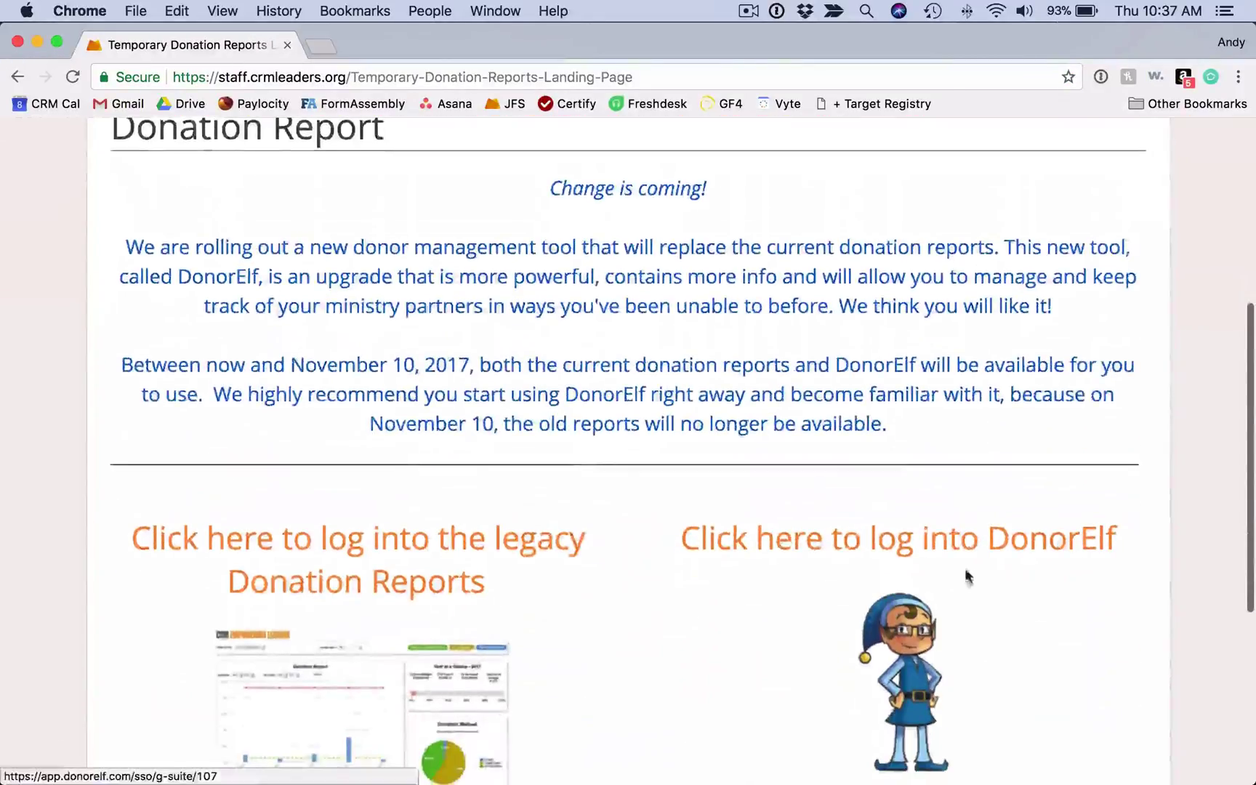
pyautogui.scroll(-1, 975, 553)
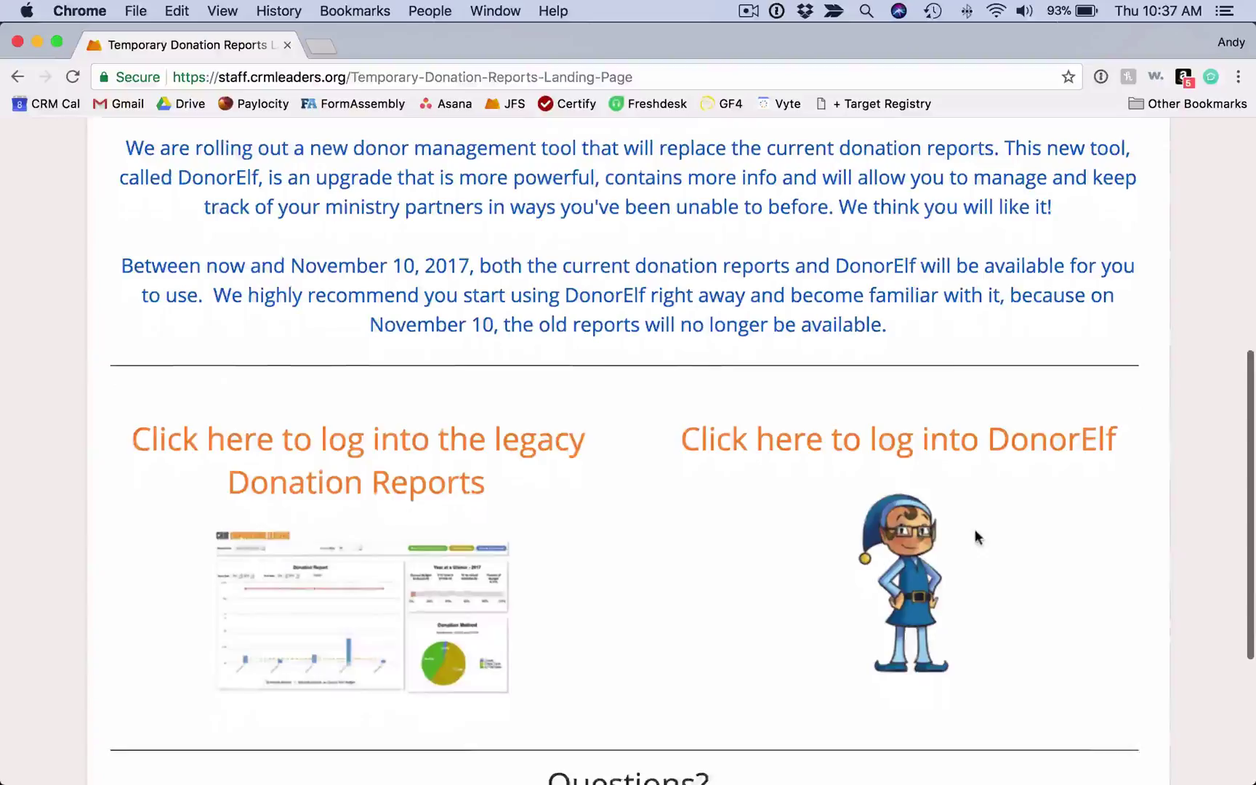
pyautogui.click(980, 443)
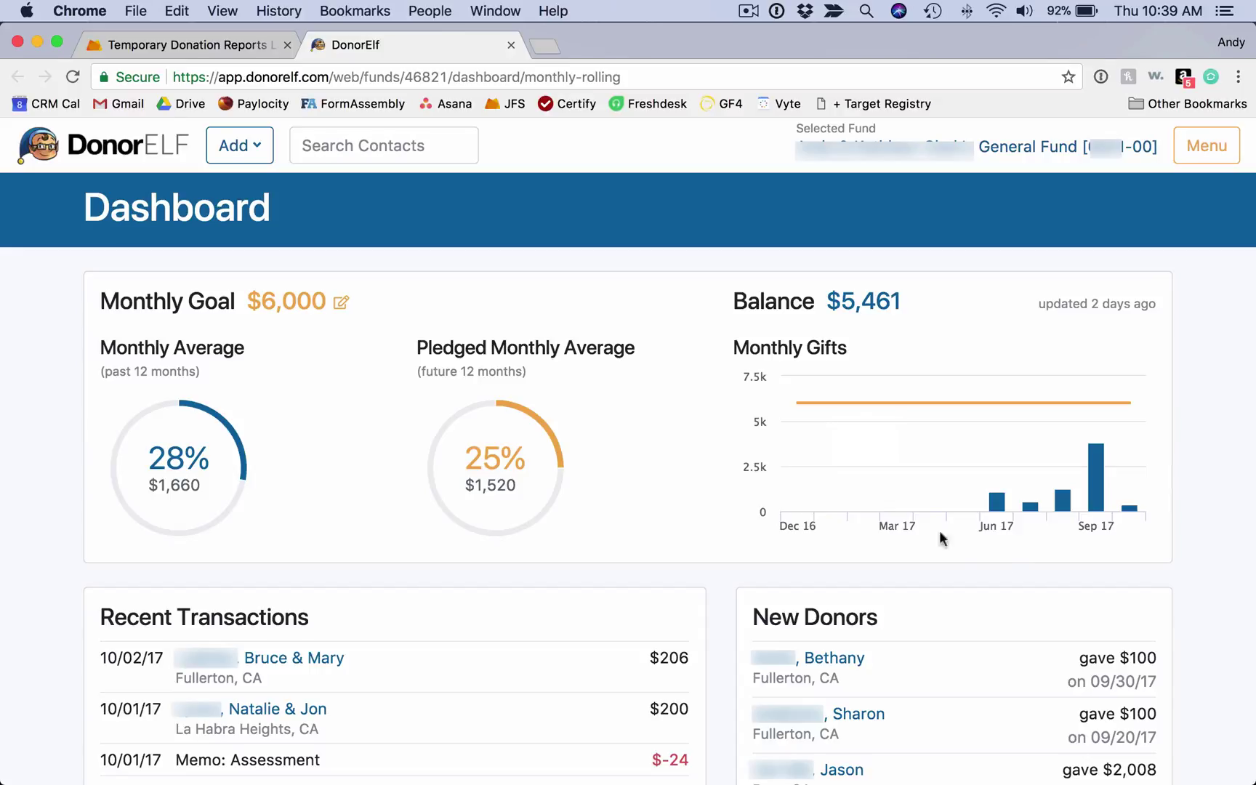
# - Review the dashboard's monthly gifts chart, recent transactions, new and late donors, and unread news feed
pyautogui.moveTo(863, 403)
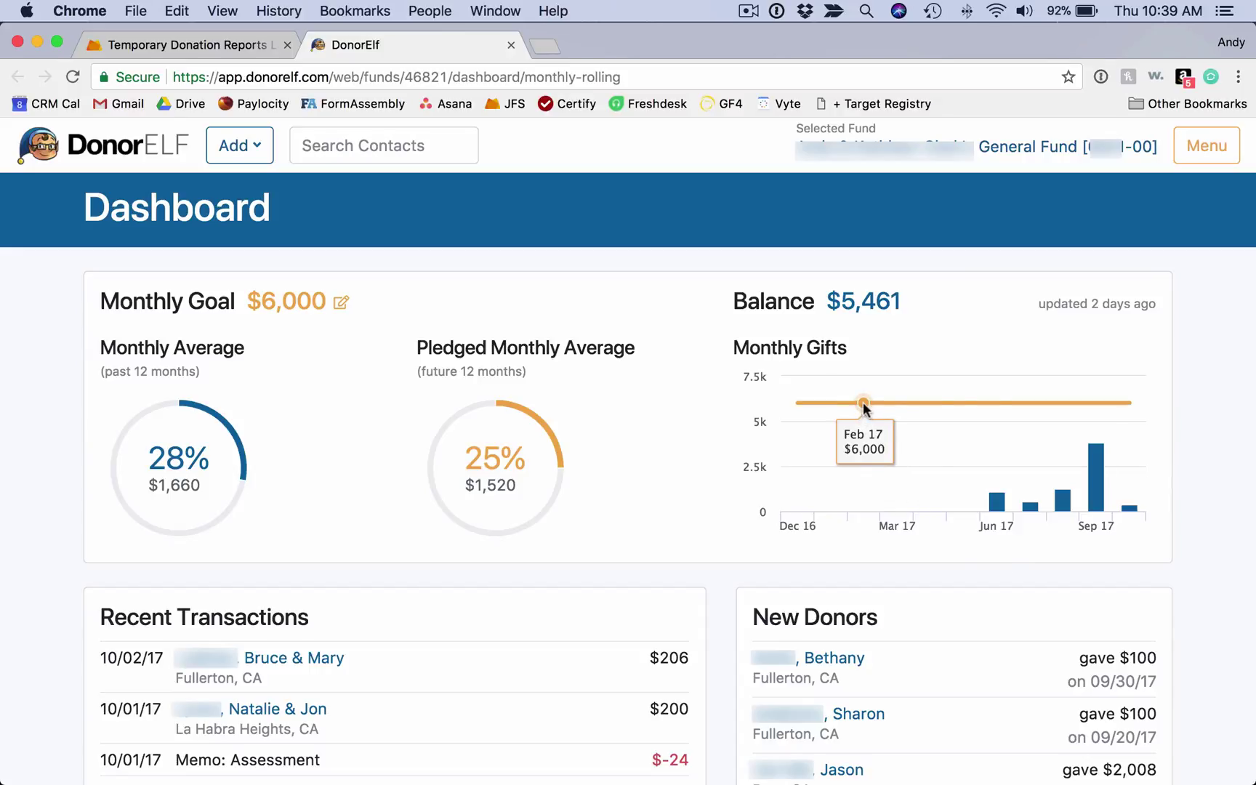
pyautogui.moveTo(1008, 512)
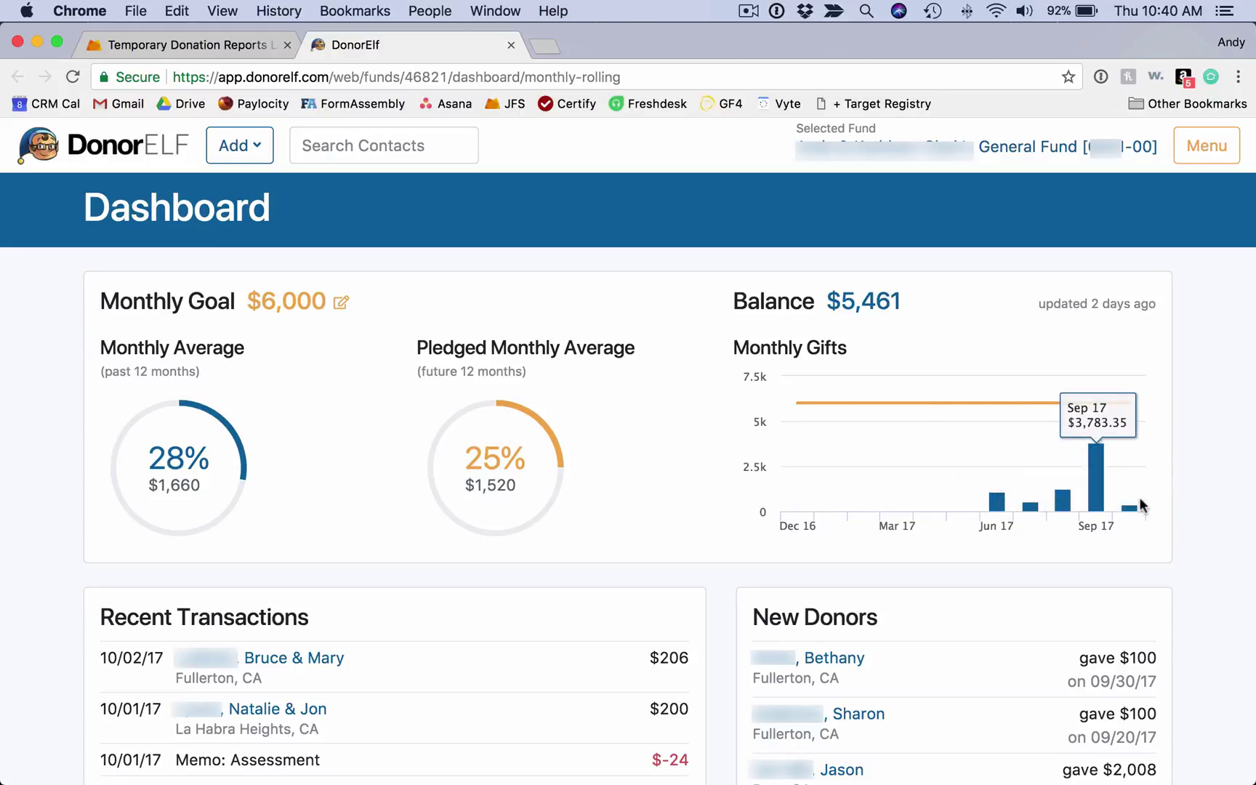
pyautogui.scroll(-5, 723, 644)
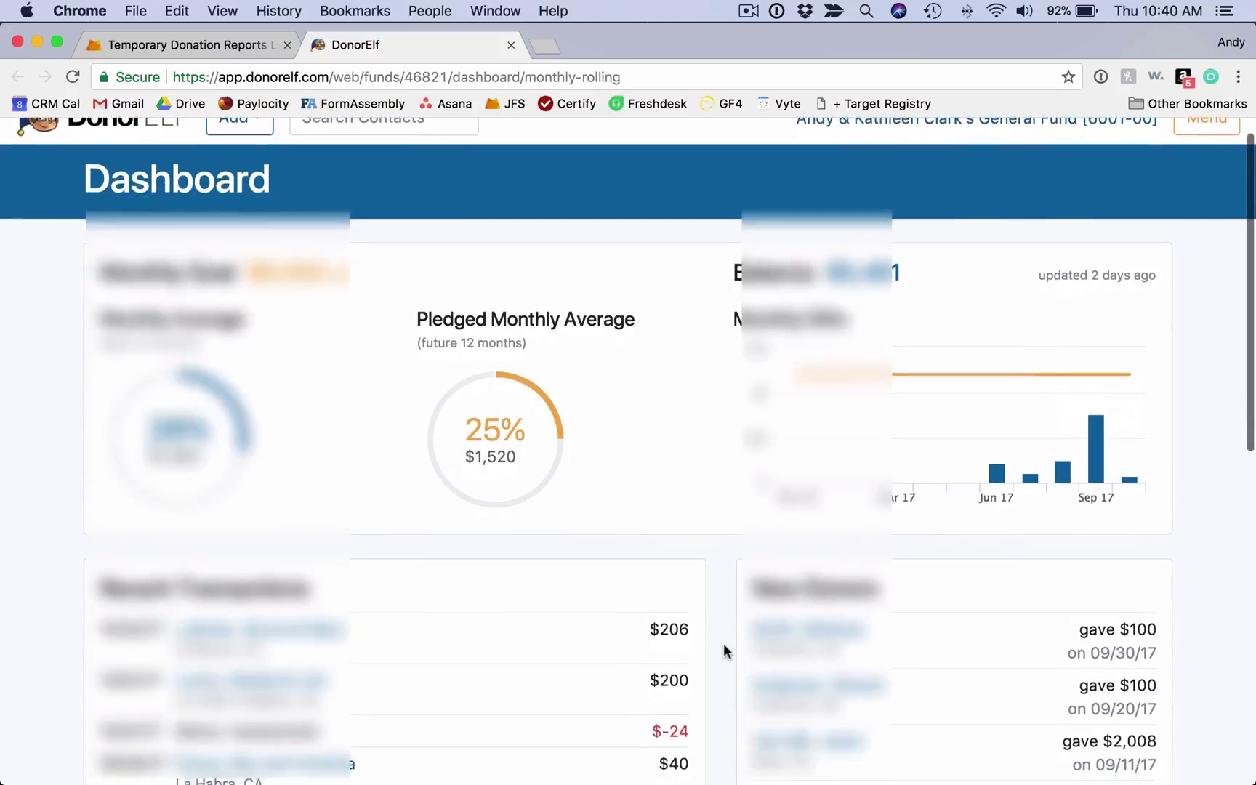
pyautogui.scroll(-1, 726, 644)
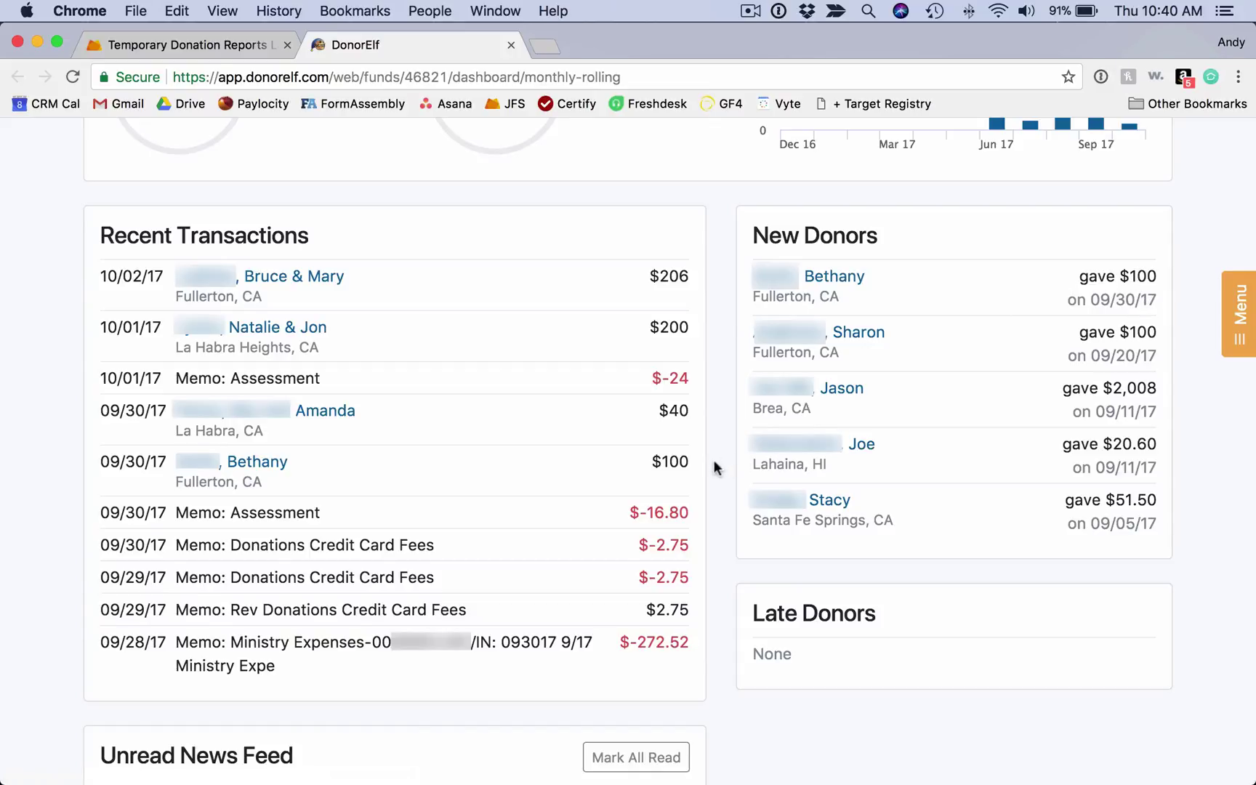
pyautogui.scroll(-1, 715, 466)
pyautogui.scroll(-5, 715, 459)
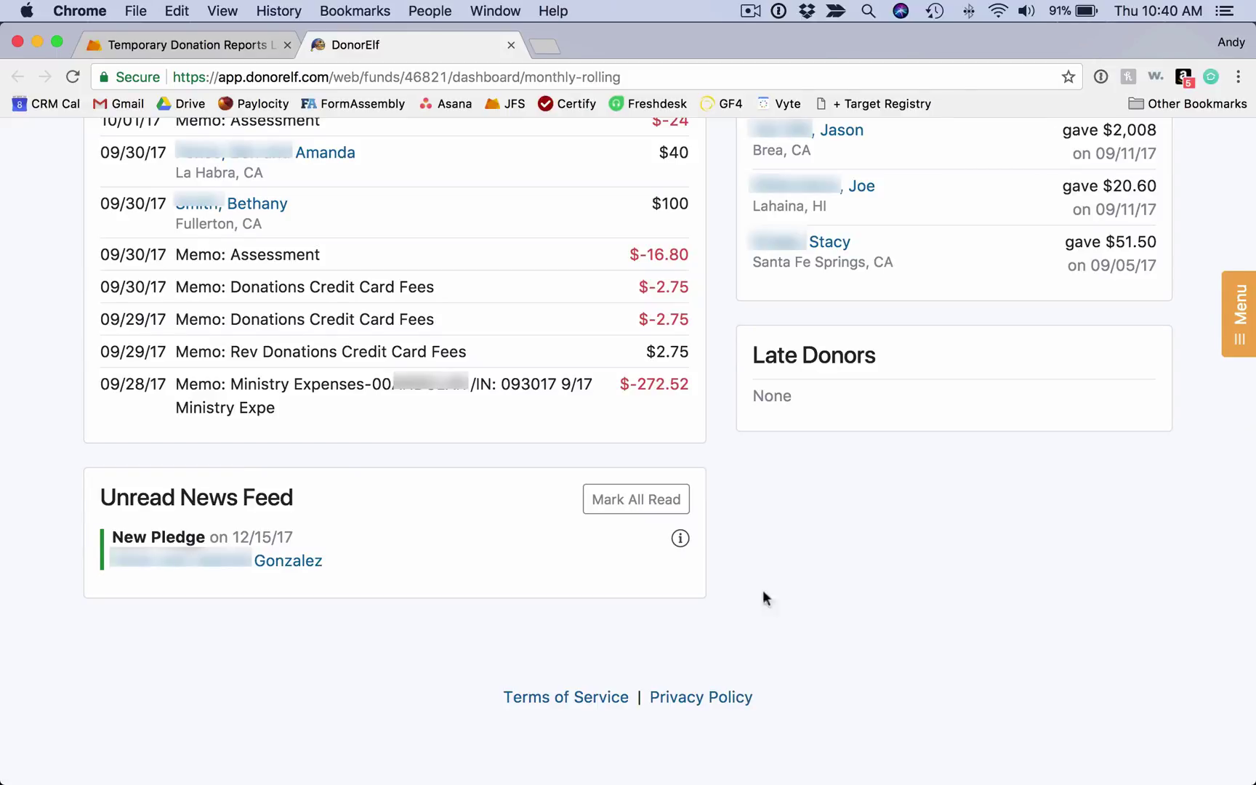
pyautogui.scroll(10, 730, 504)
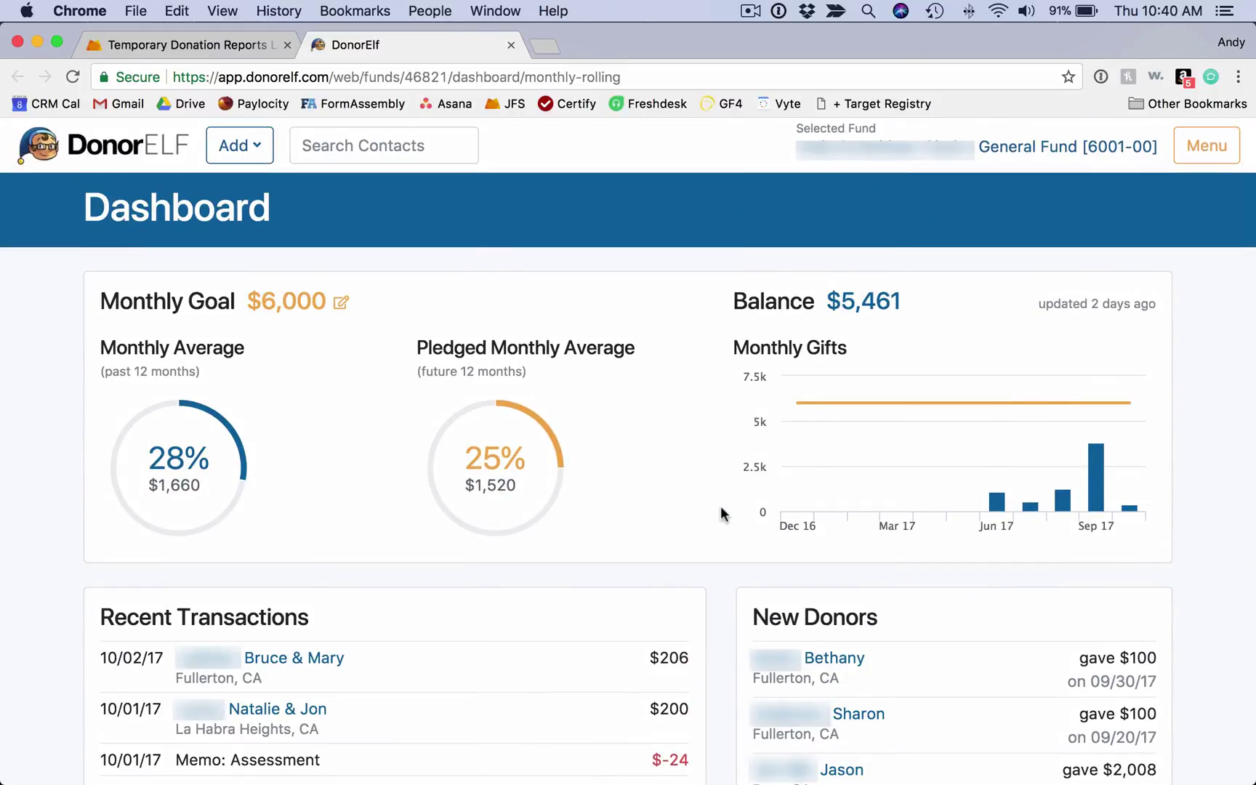
# - Go to the contacts list and open a blank Add Contact form to examine its name, address and spreadsheet upload options
pyautogui.click(1204, 158)
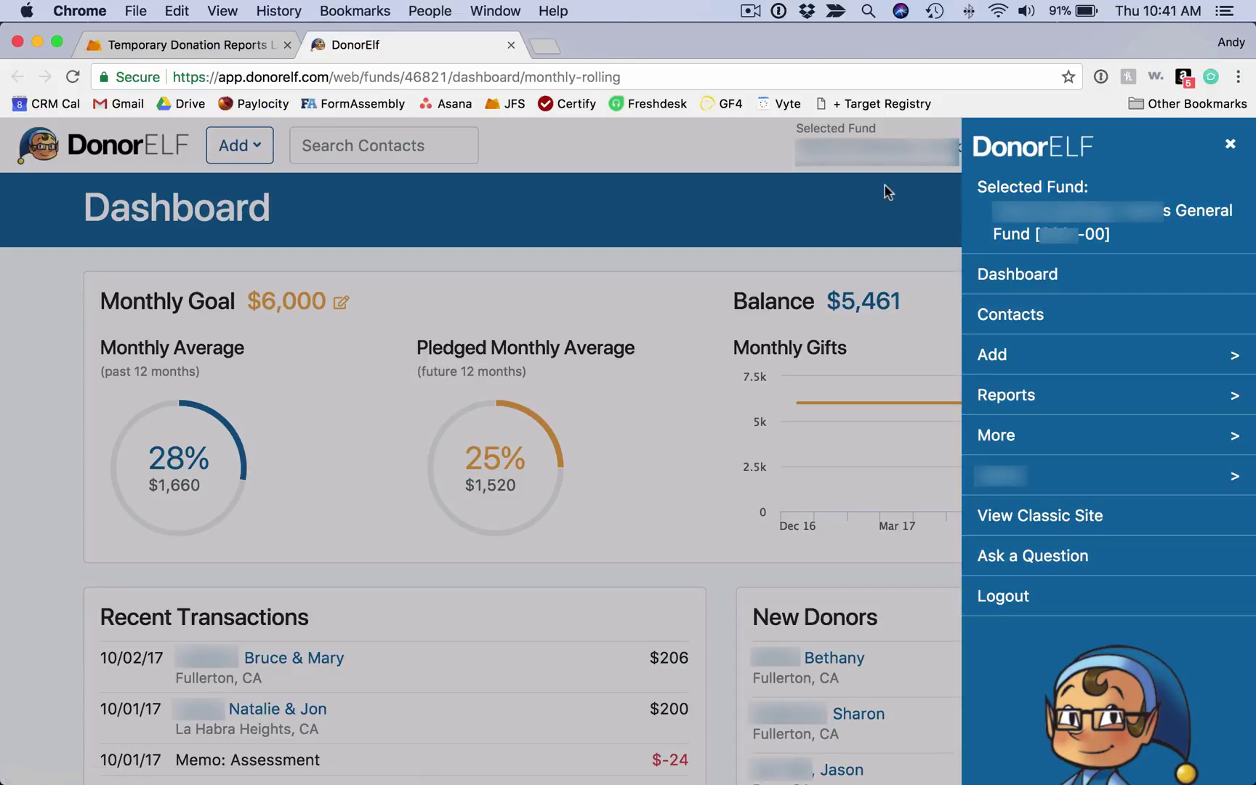
pyautogui.click(1059, 319)
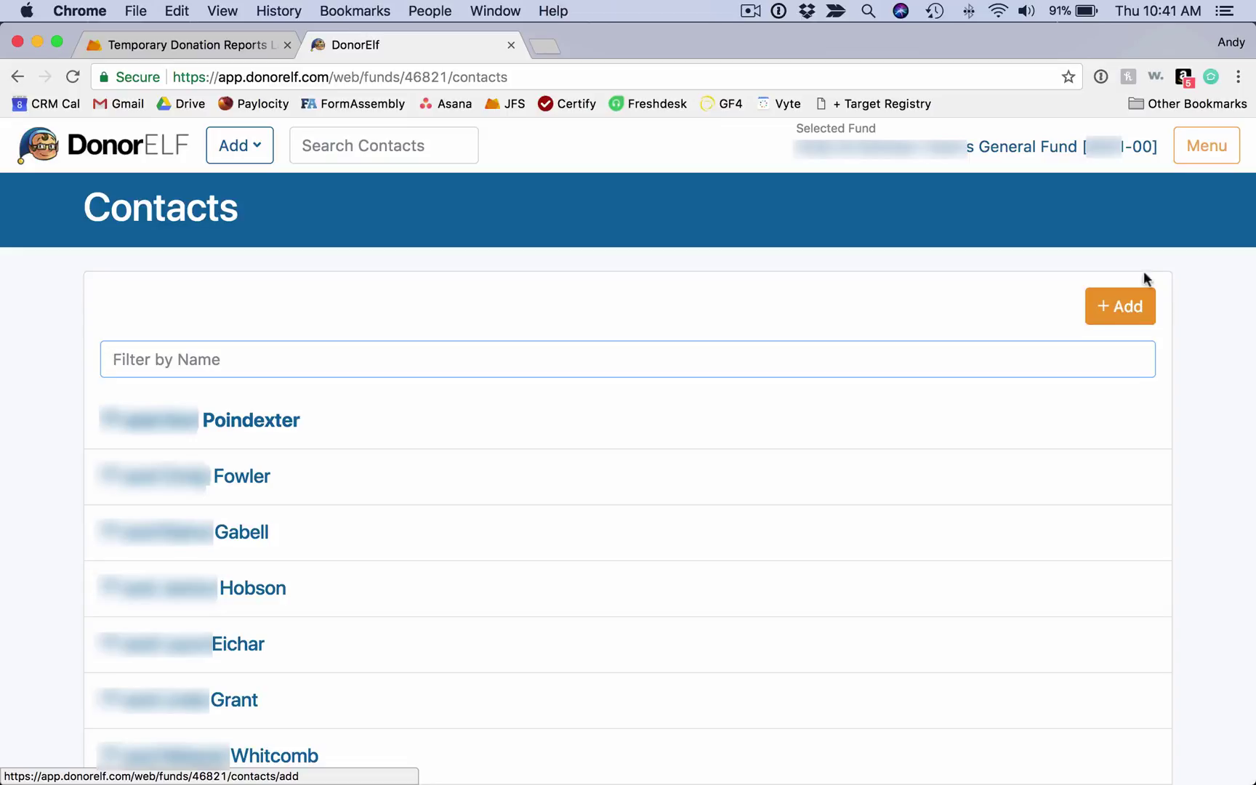
pyautogui.click(1129, 311)
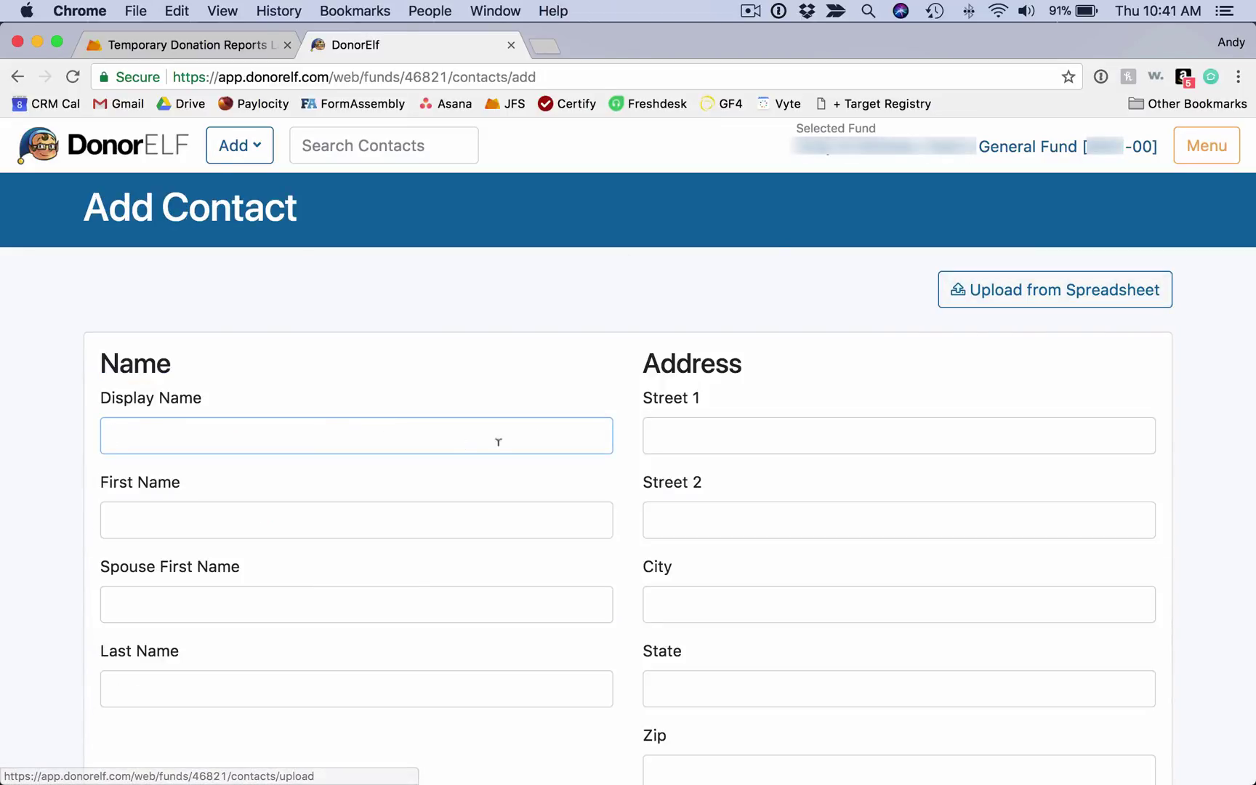
pyautogui.scroll(-1, 629, 443)
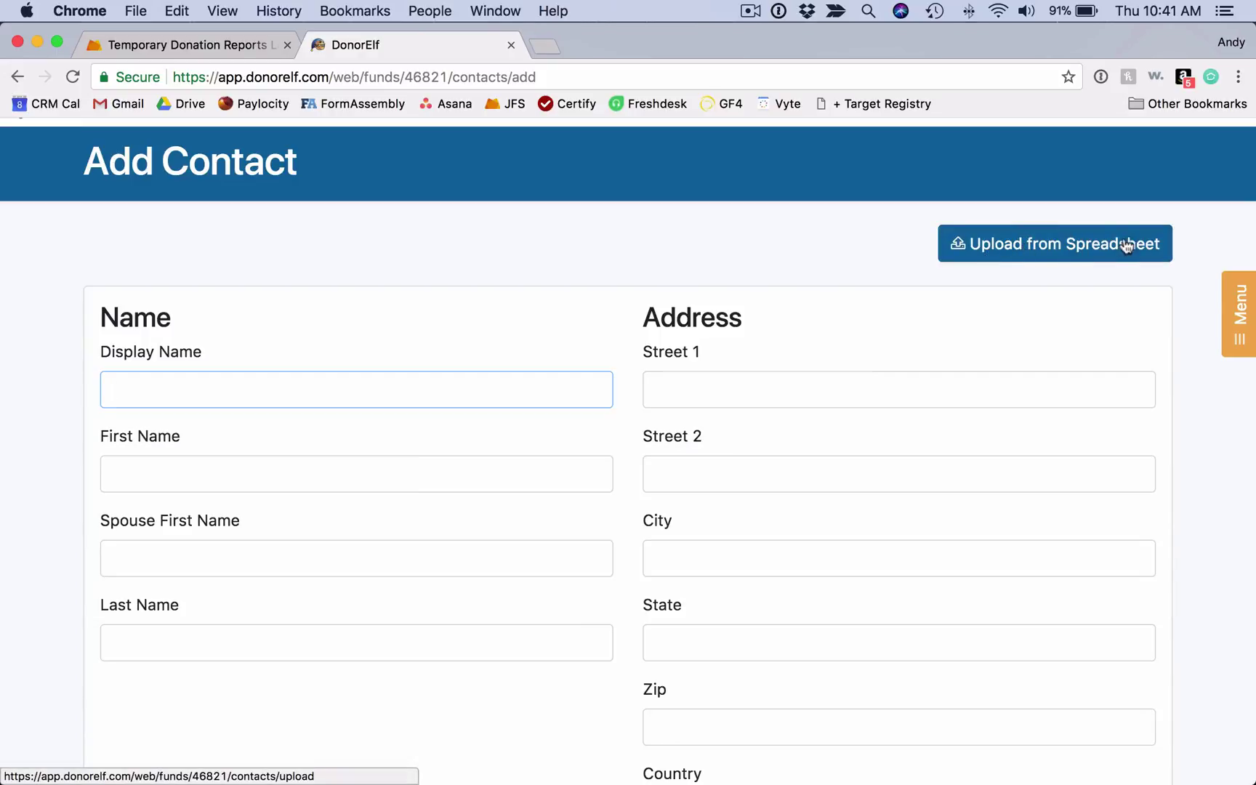
pyautogui.scroll(1, 844, 270)
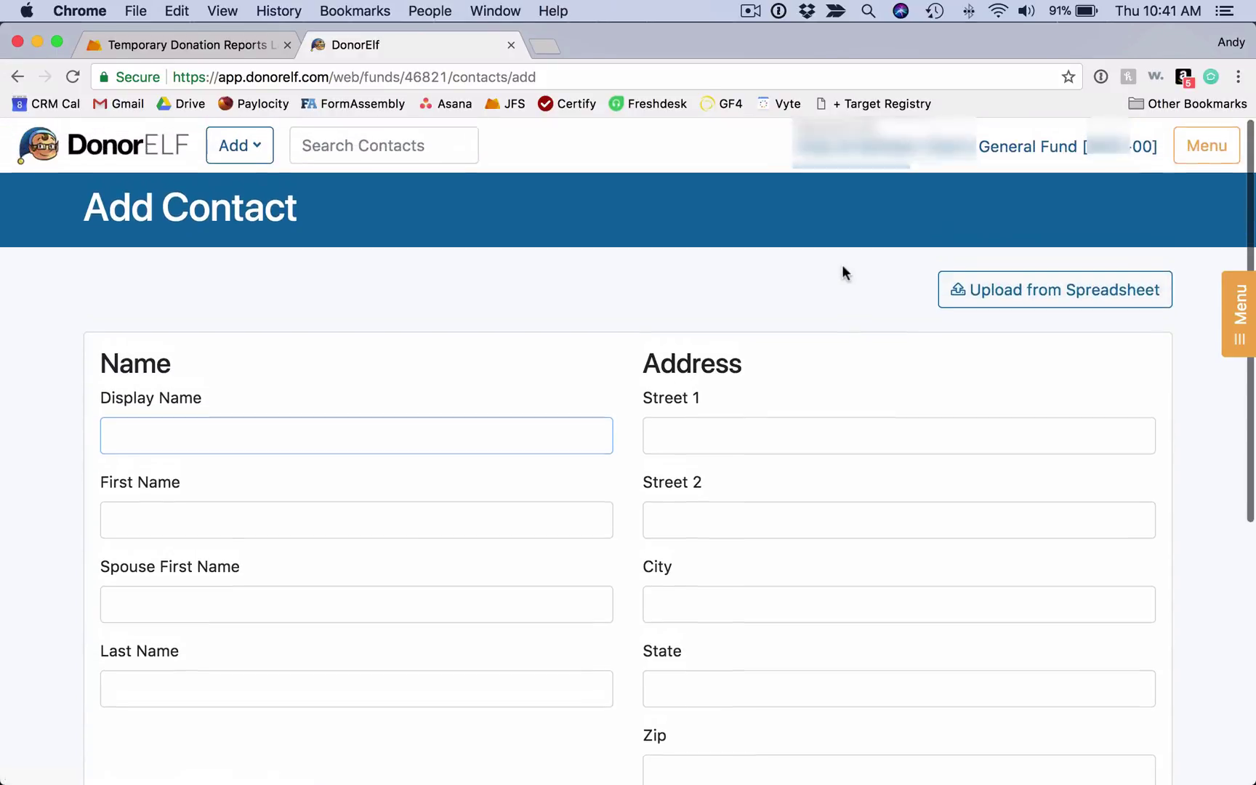
# - Open the Donations by Month report and examine each contact's giving per month
pyautogui.click(1207, 147)
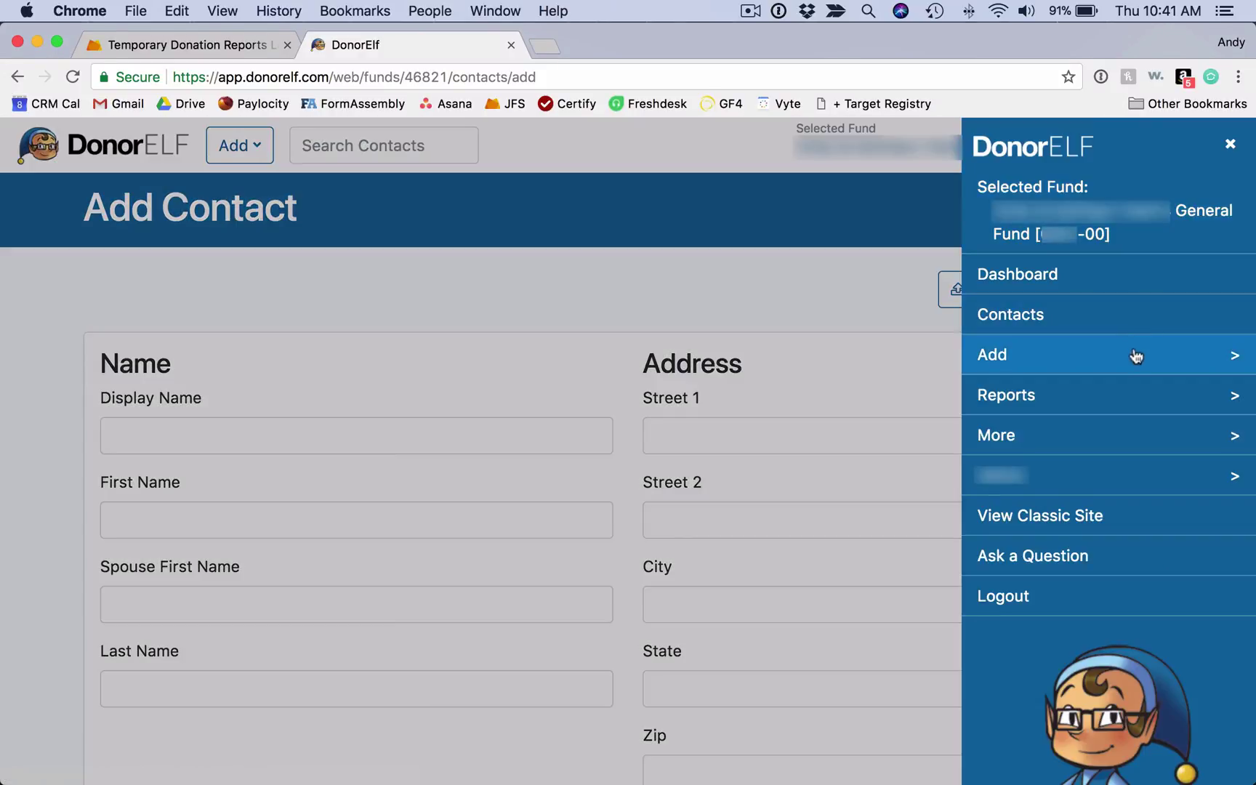
pyautogui.click(1136, 356)
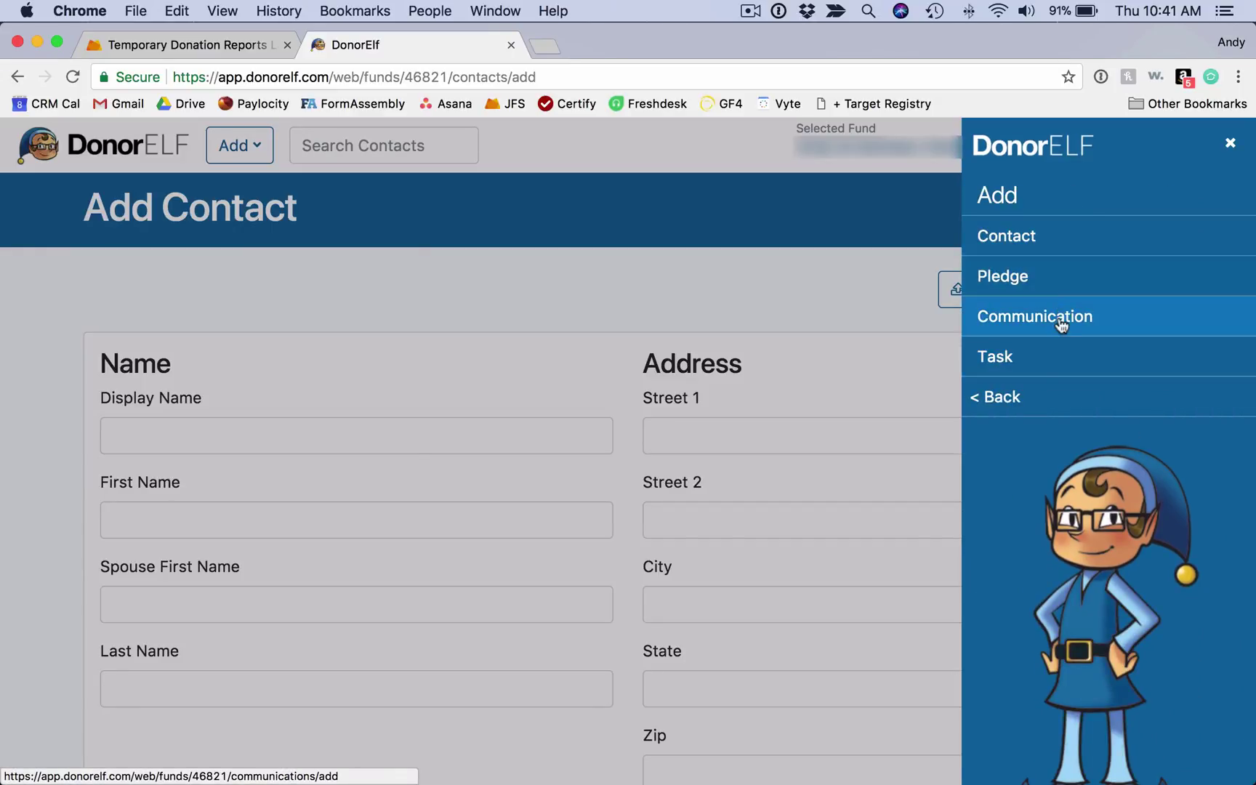
pyautogui.click(1054, 404)
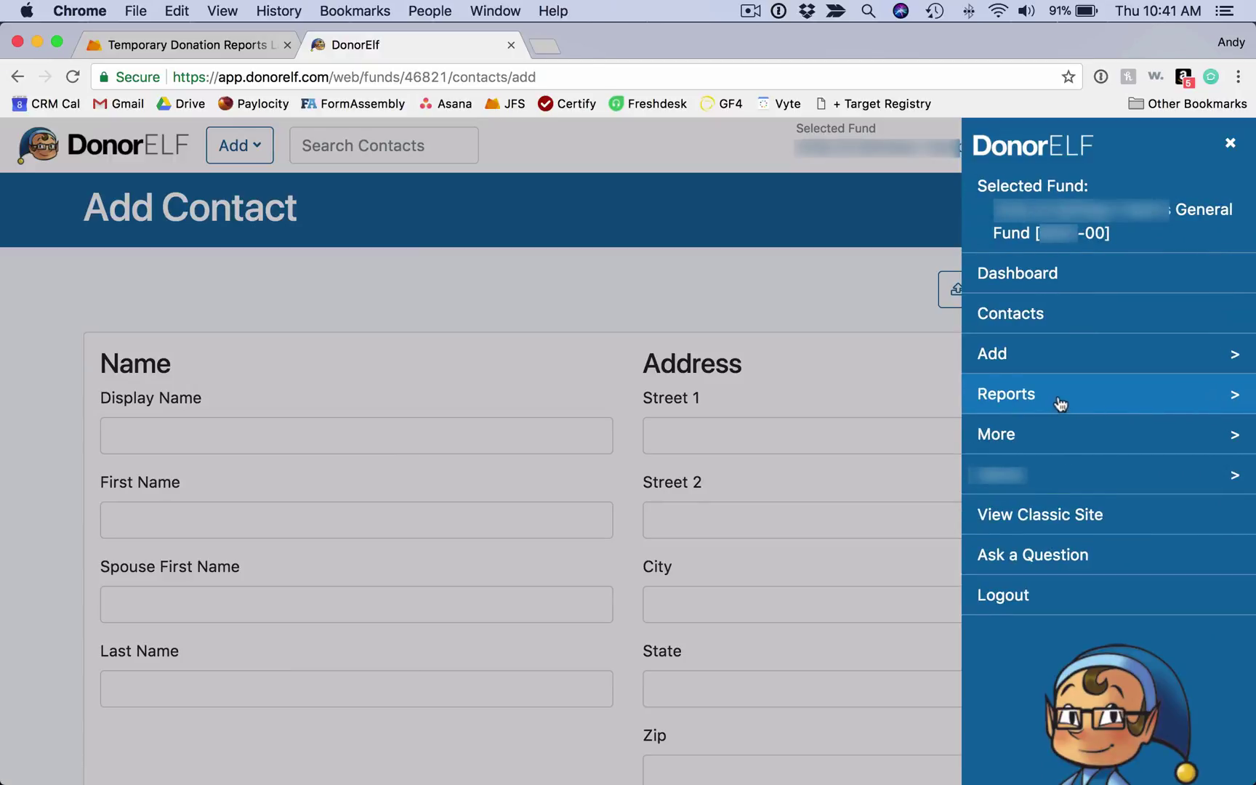
pyautogui.click(1061, 404)
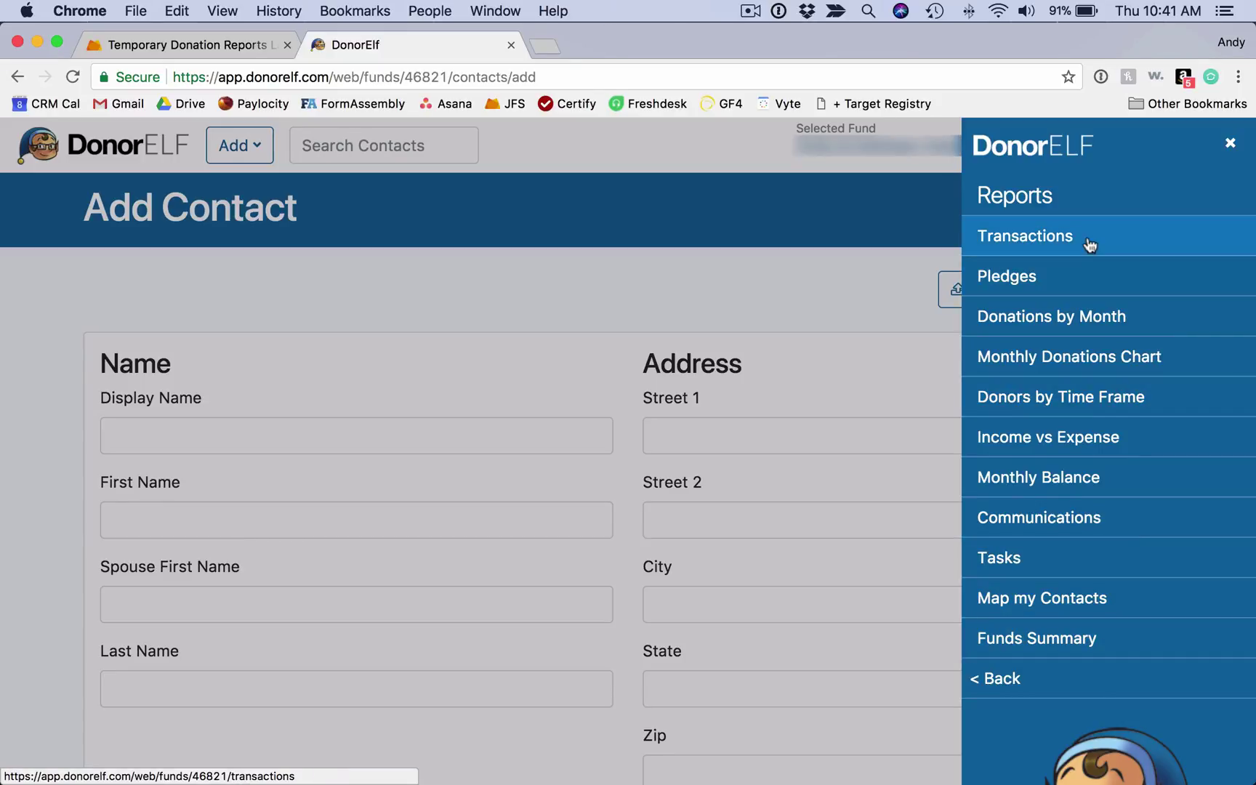
pyautogui.click(1087, 324)
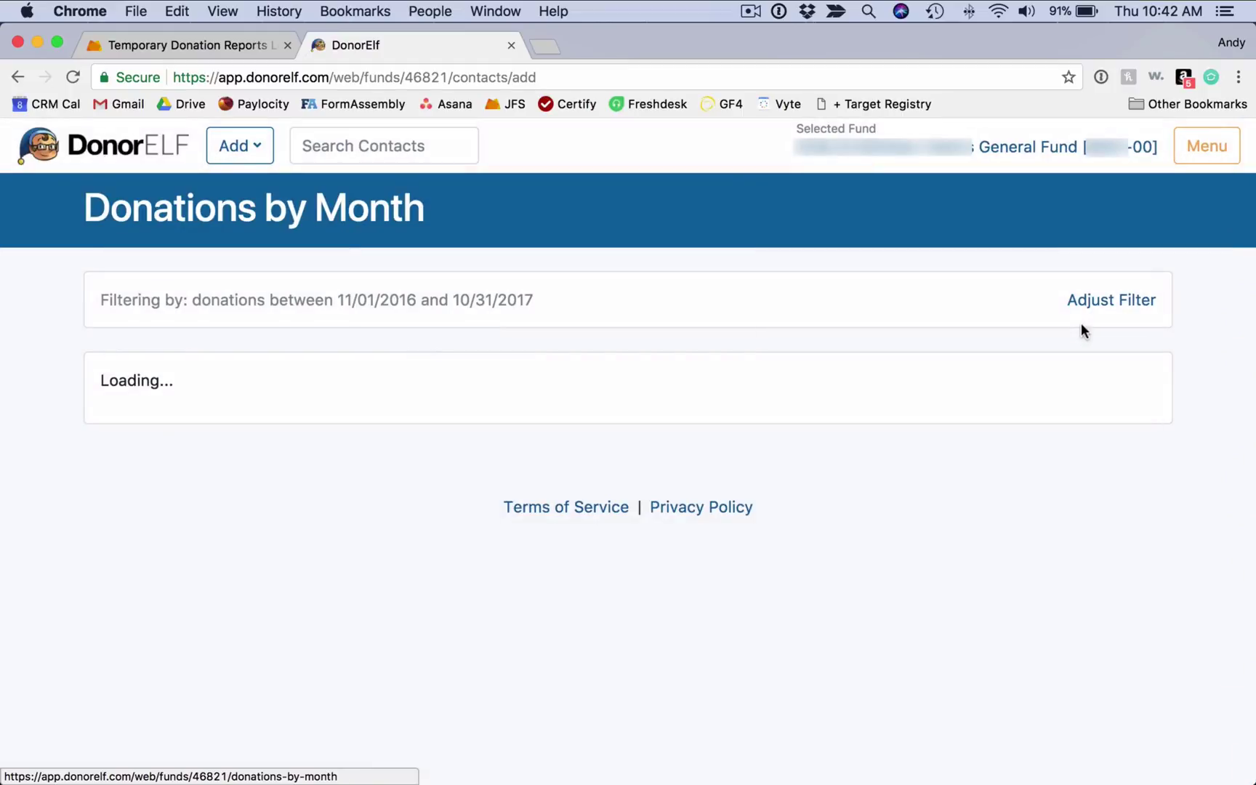
pyautogui.scroll(-5, 48, 478)
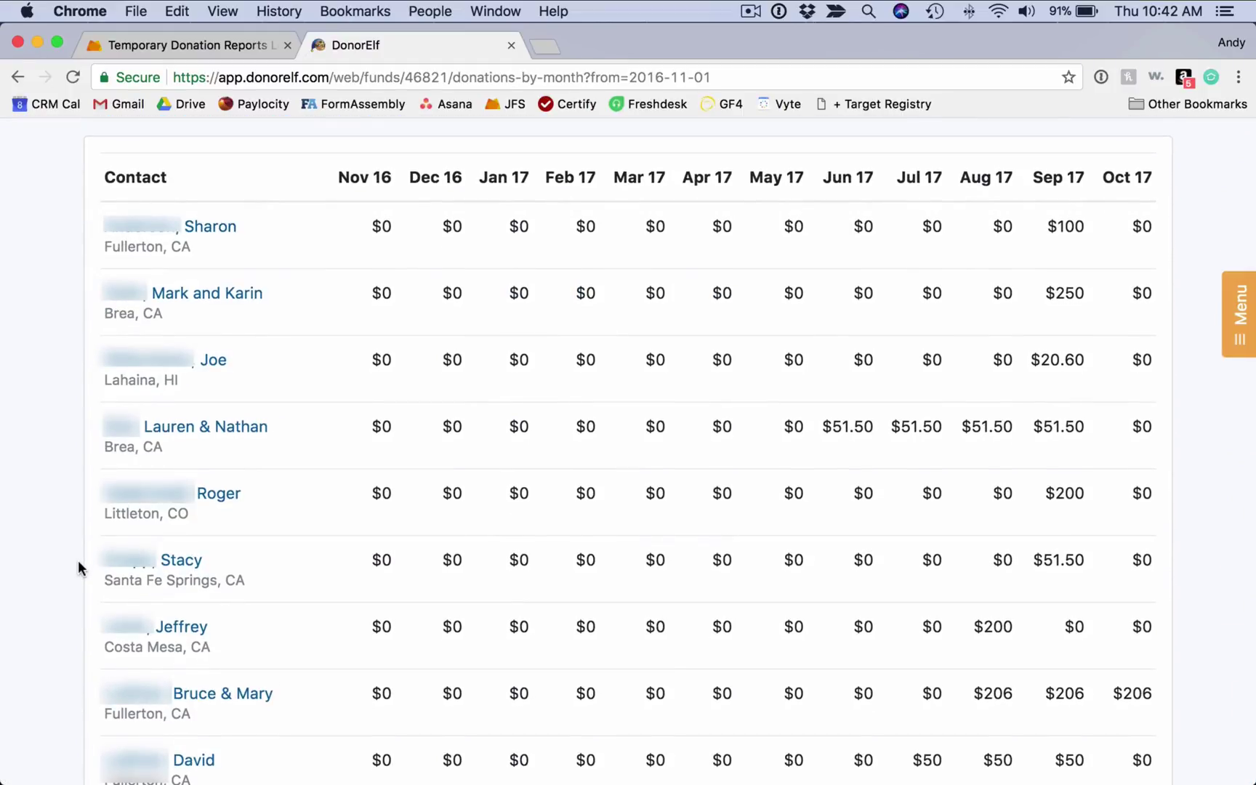
pyautogui.scroll(1, 385, 232)
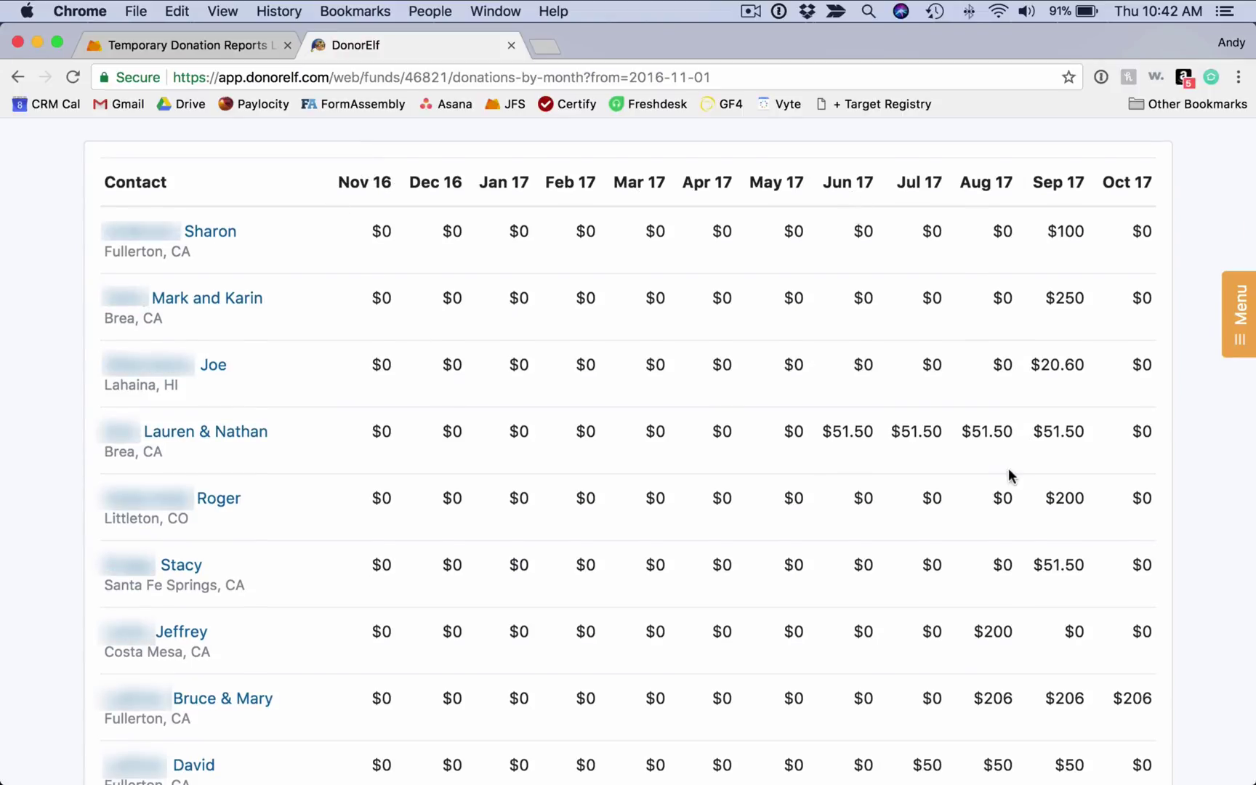
pyautogui.scroll(5, 1010, 476)
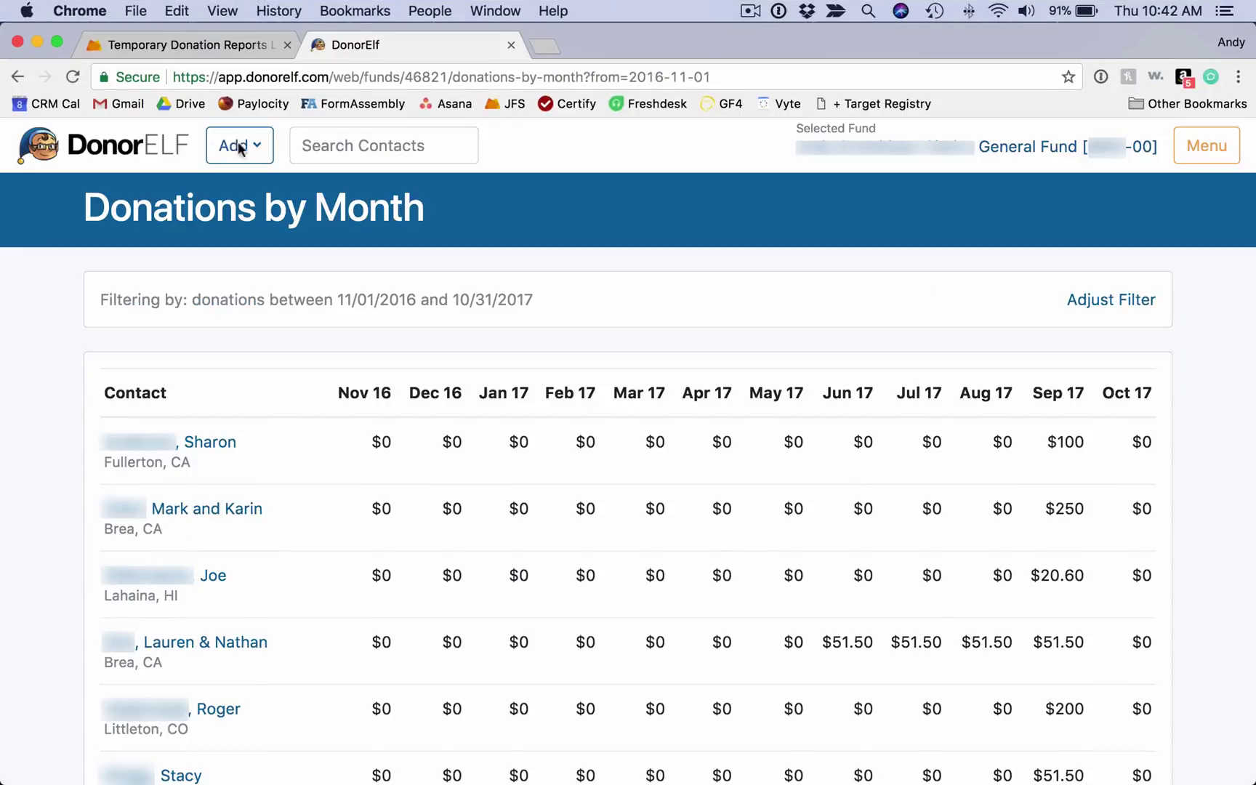
# - From the dashboard, open a blank Add Pledge form, examine its fields, and cancel it without saving
pyautogui.click(180, 148)
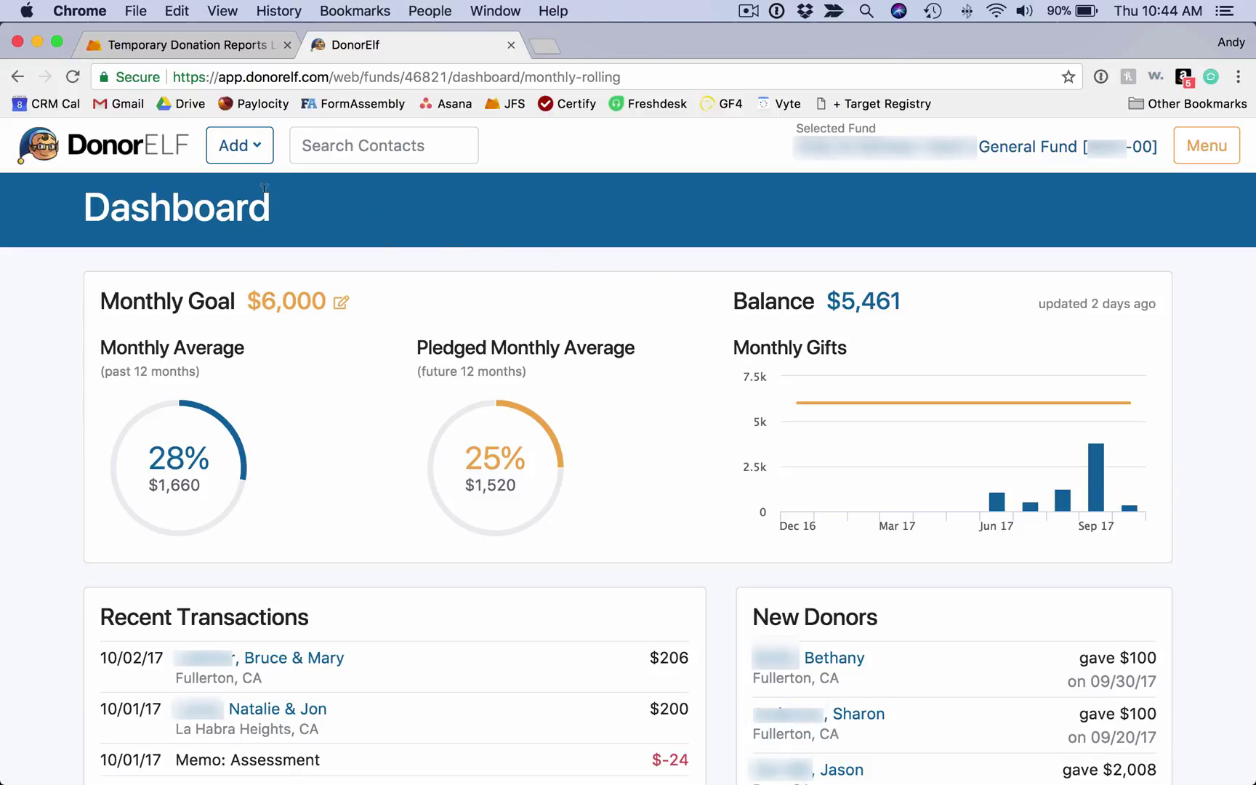
pyautogui.click(258, 150)
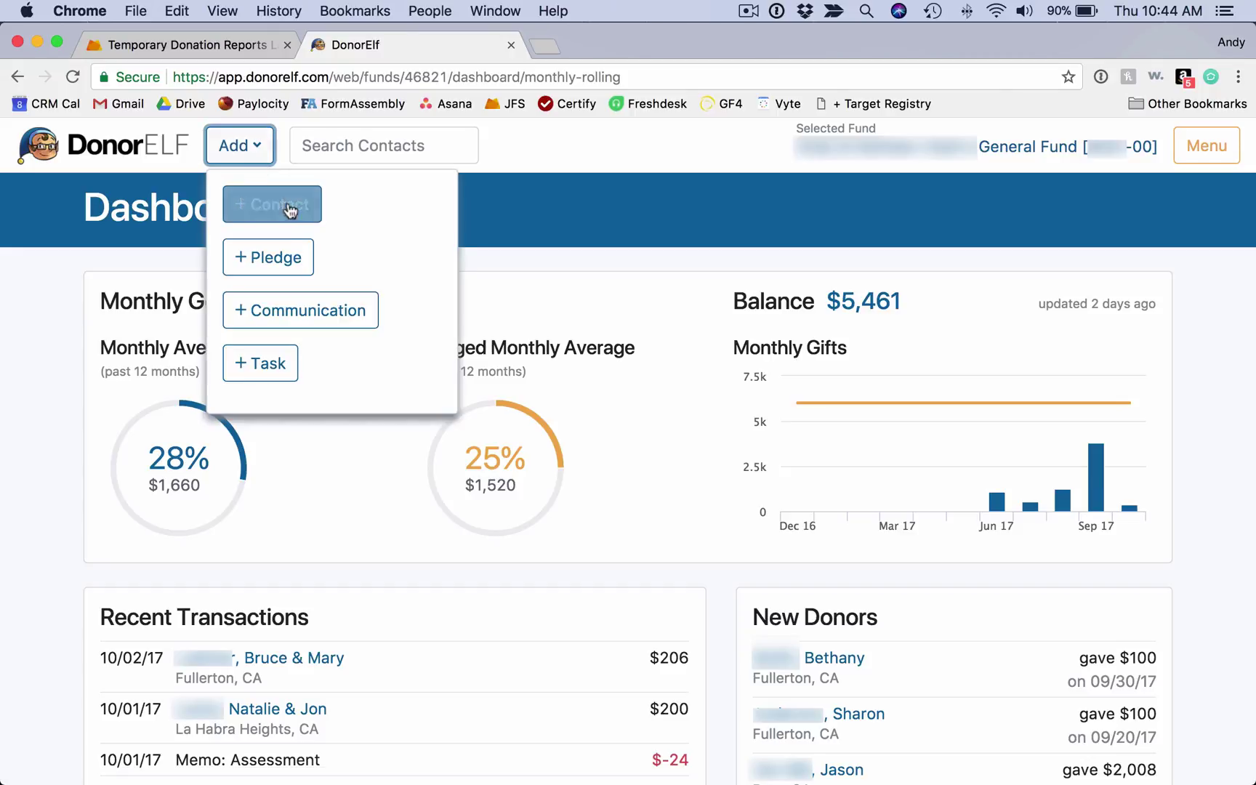
pyautogui.click(274, 256)
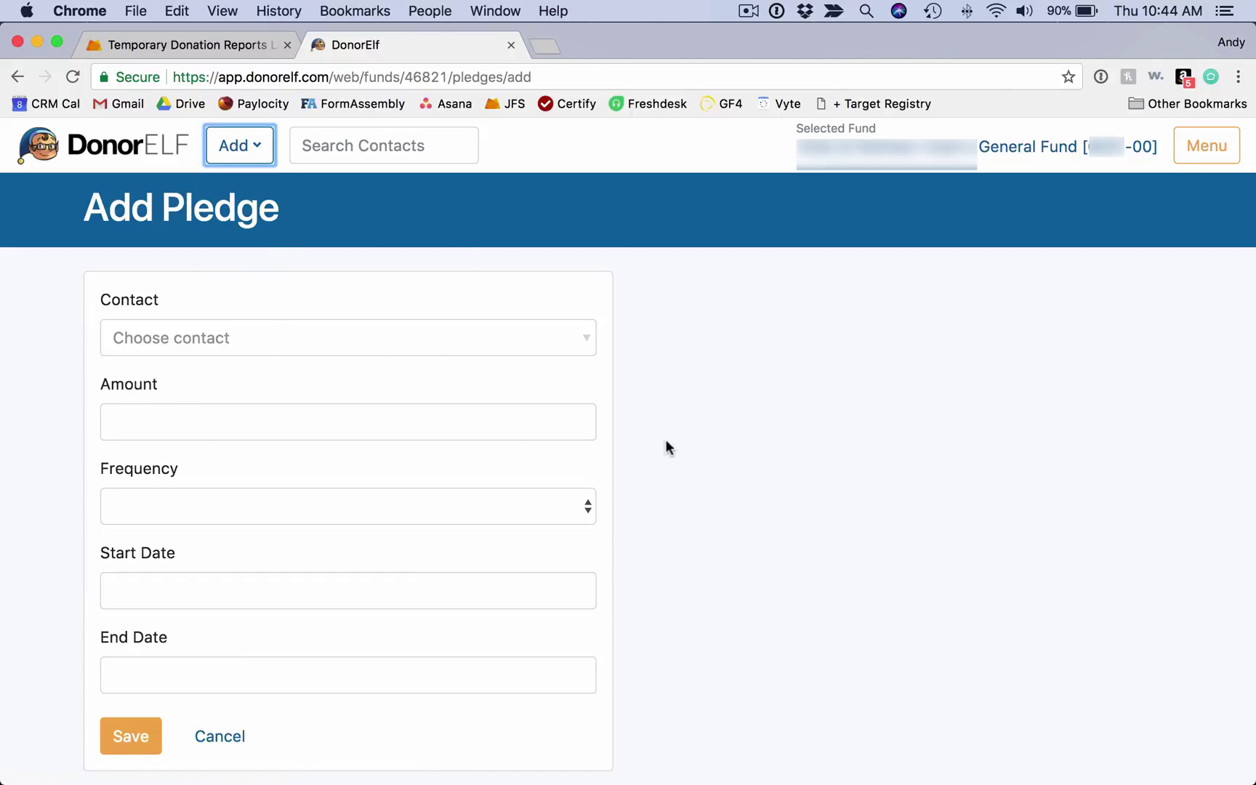
pyautogui.scroll(-2, 665, 440)
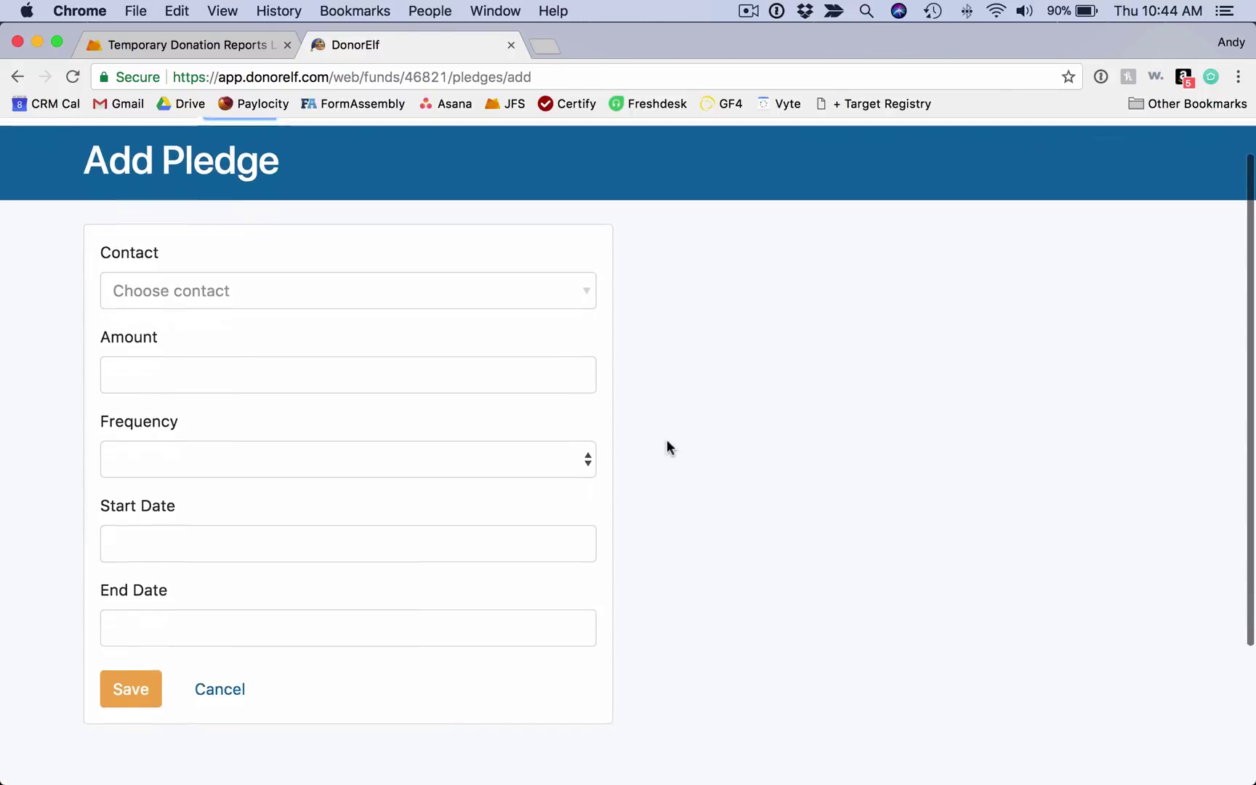
pyautogui.click(176, 273)
pyautogui.click(791, 488)
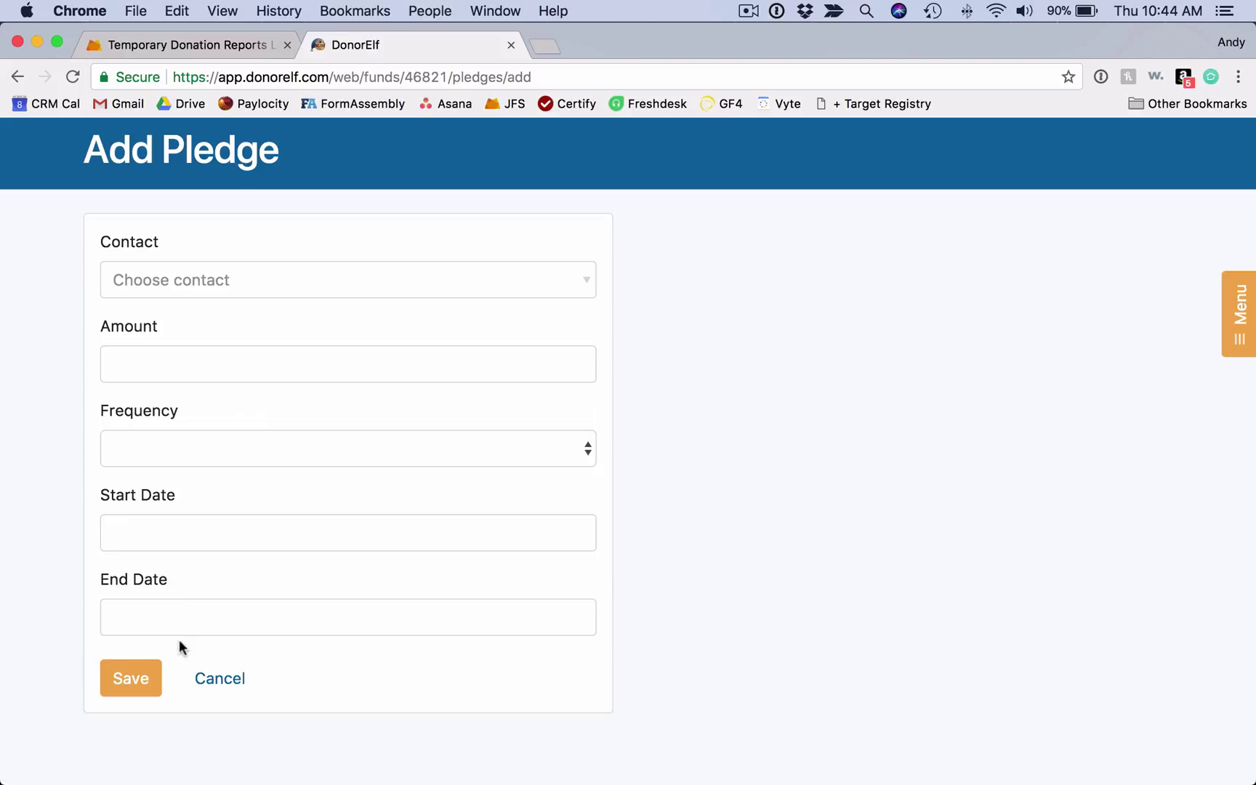
pyautogui.click(219, 680)
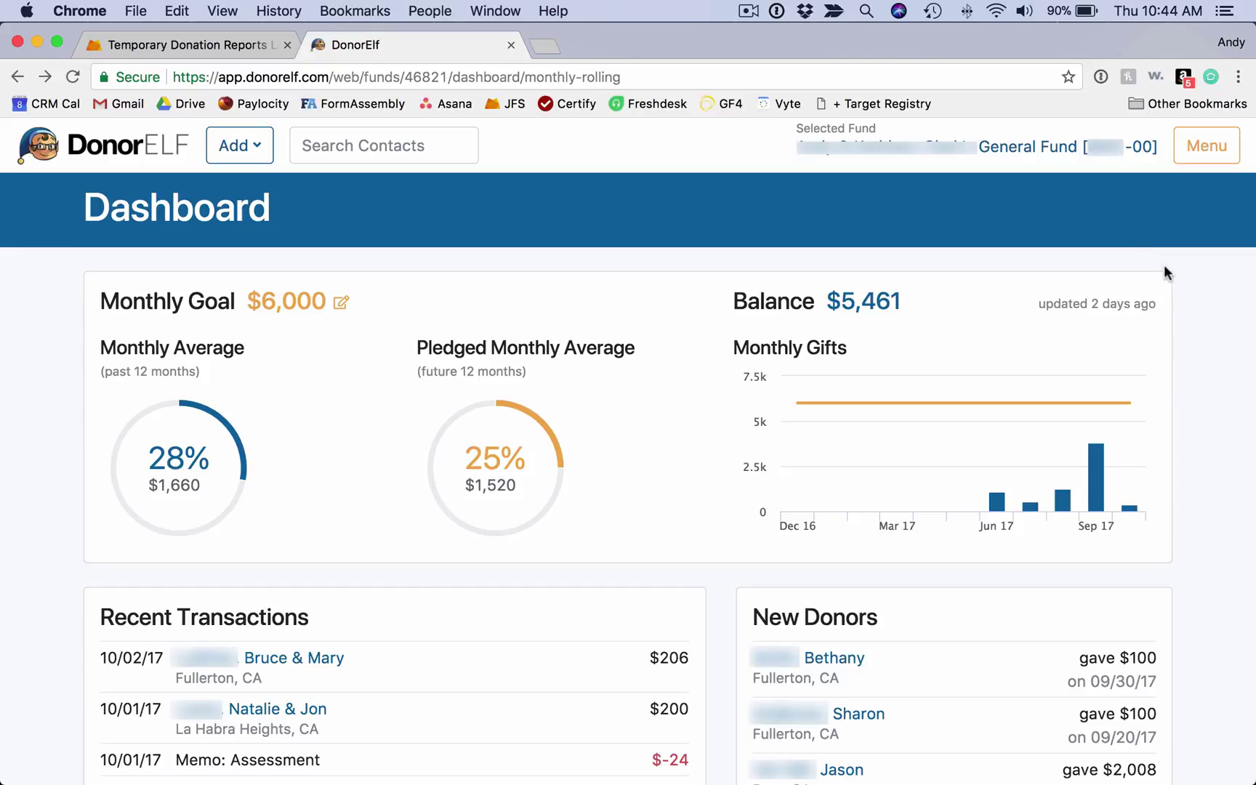
# - Open a contact's record from the contacts list and expand its available actions
pyautogui.click(1207, 146)
pyautogui.click(1022, 320)
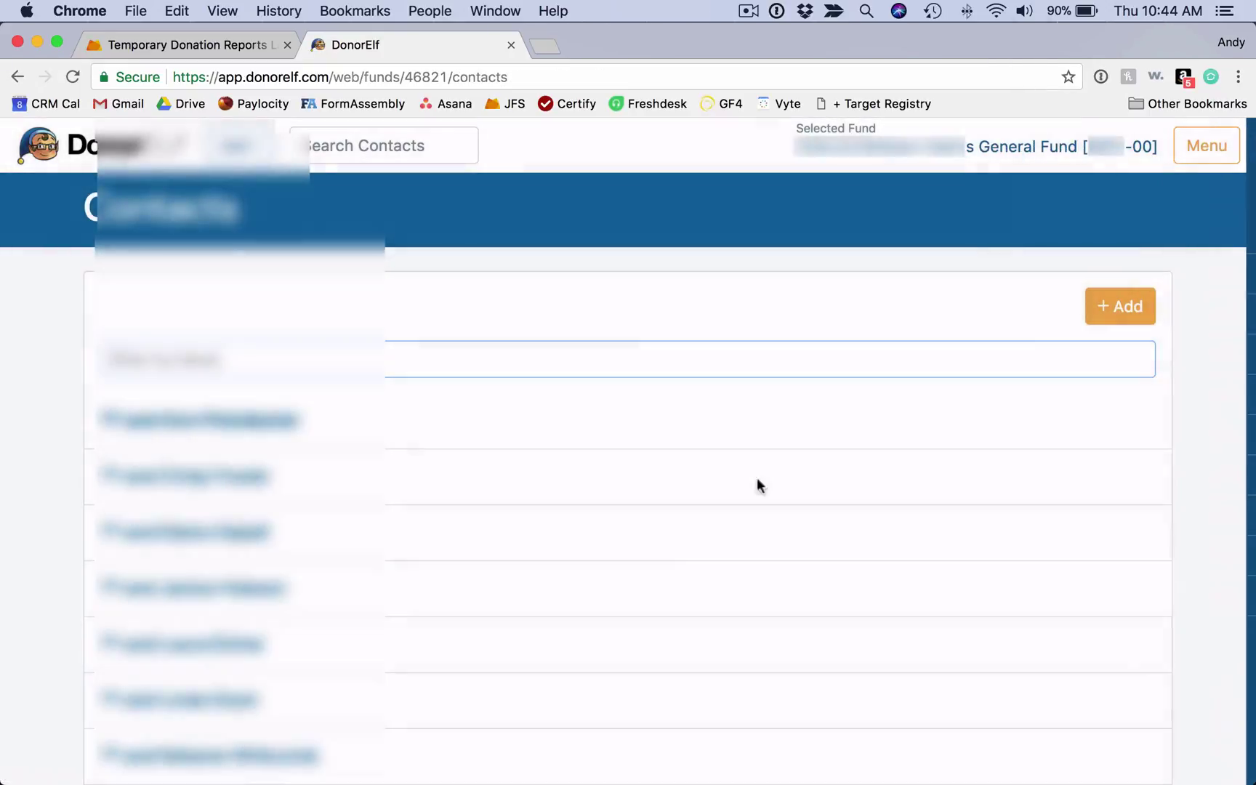
pyautogui.scroll(-15, 757, 480)
pyautogui.click(160, 342)
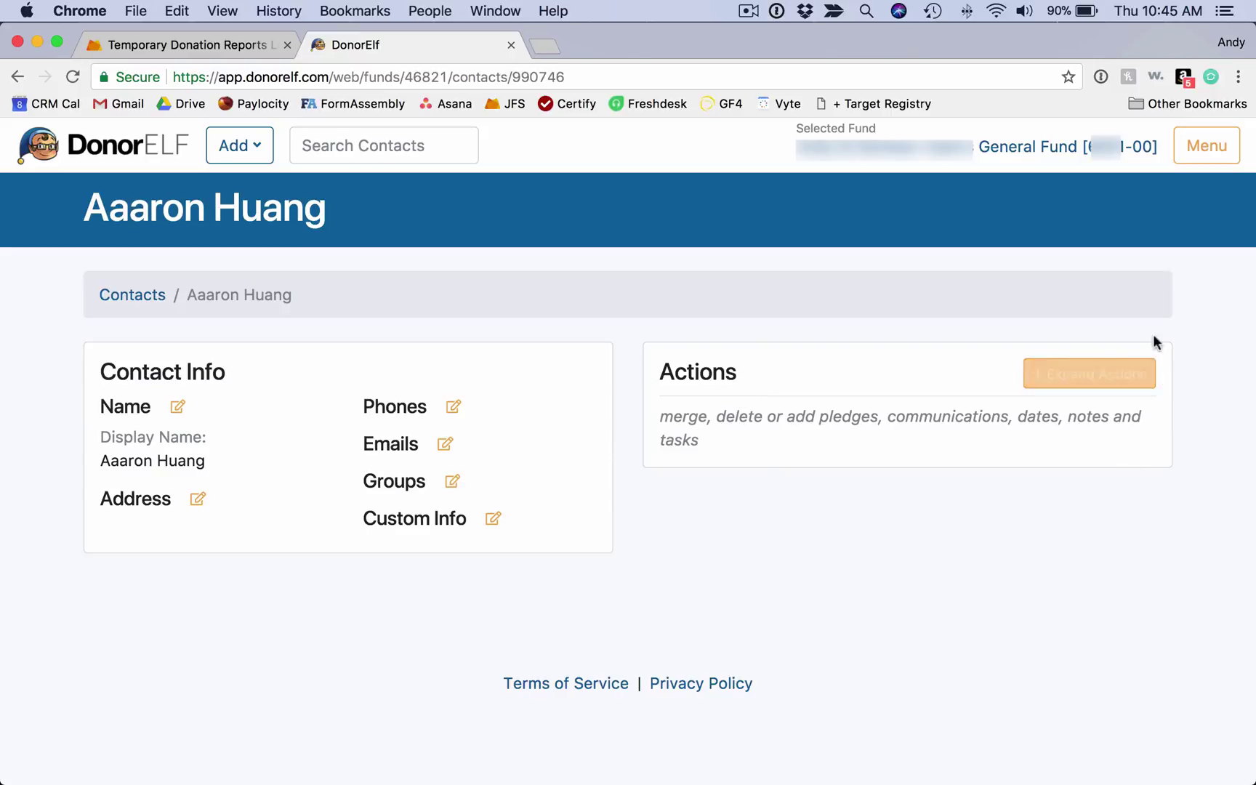
pyautogui.click(1097, 376)
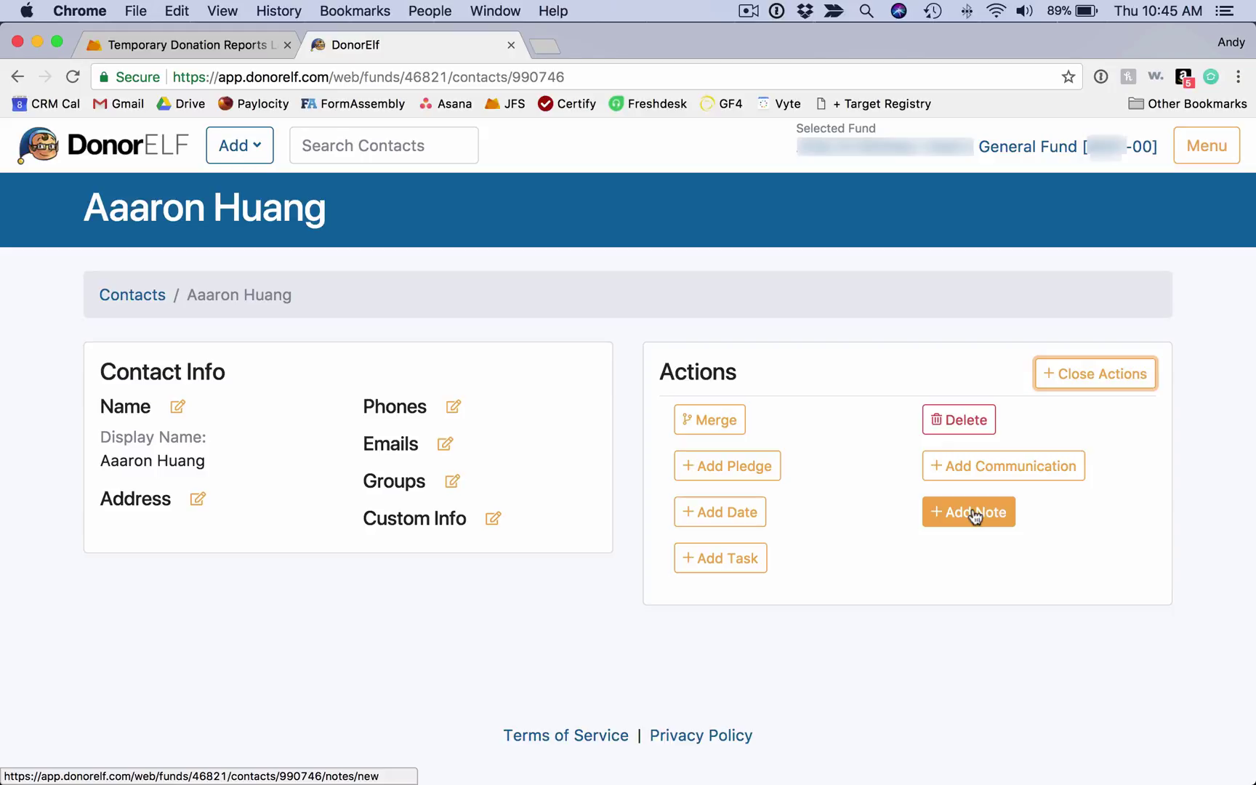
# - Return to the dashboard, open the Income vs Expense report, and examine its chart and monthly income, expense and difference table
pyautogui.click(126, 145)
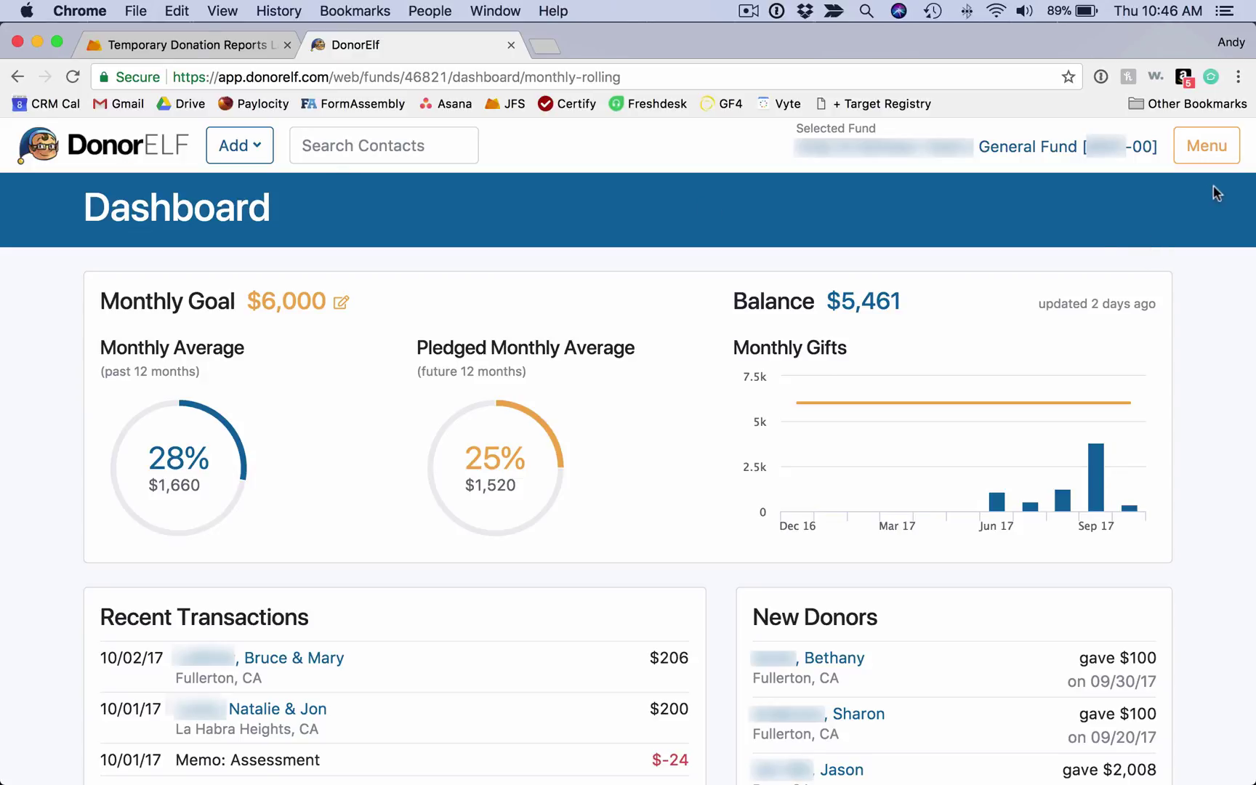
pyautogui.click(1211, 159)
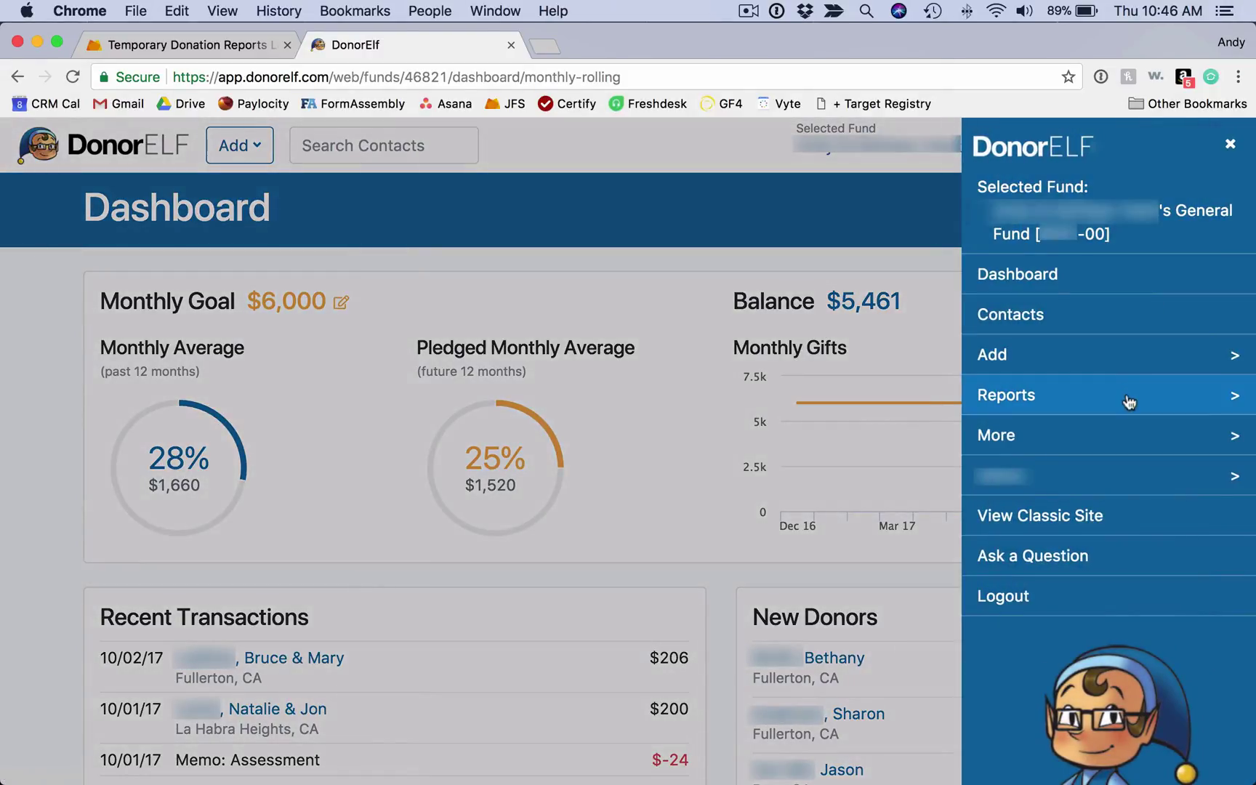
pyautogui.click(1054, 402)
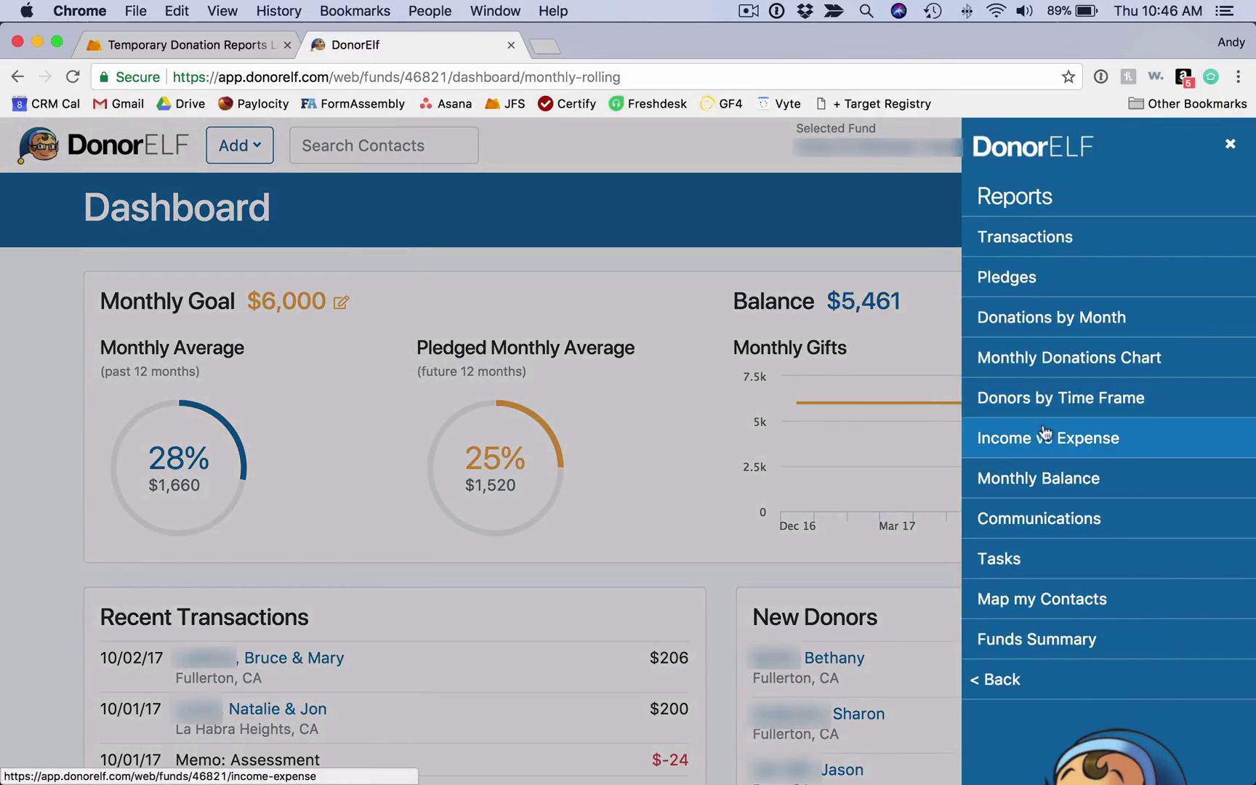
pyautogui.click(1172, 440)
pyautogui.scroll(-1, 1195, 429)
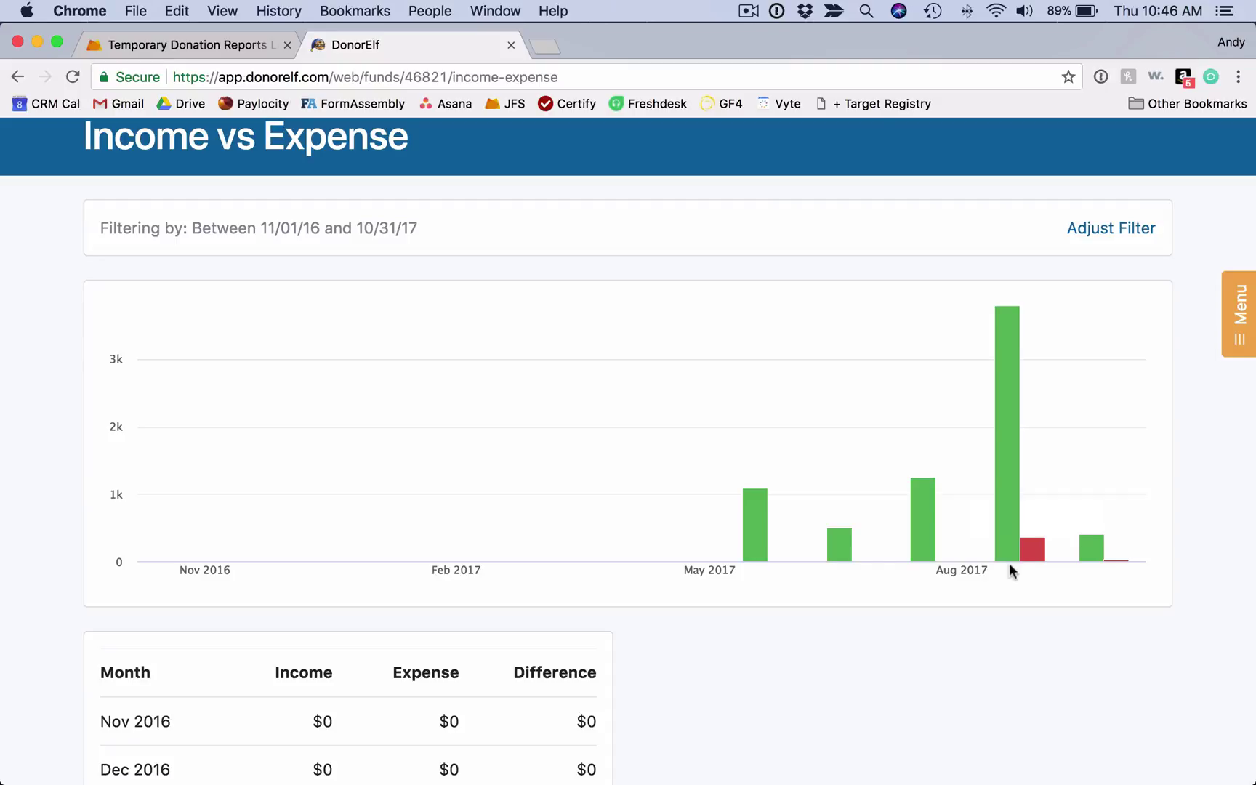
pyautogui.moveTo(993, 546)
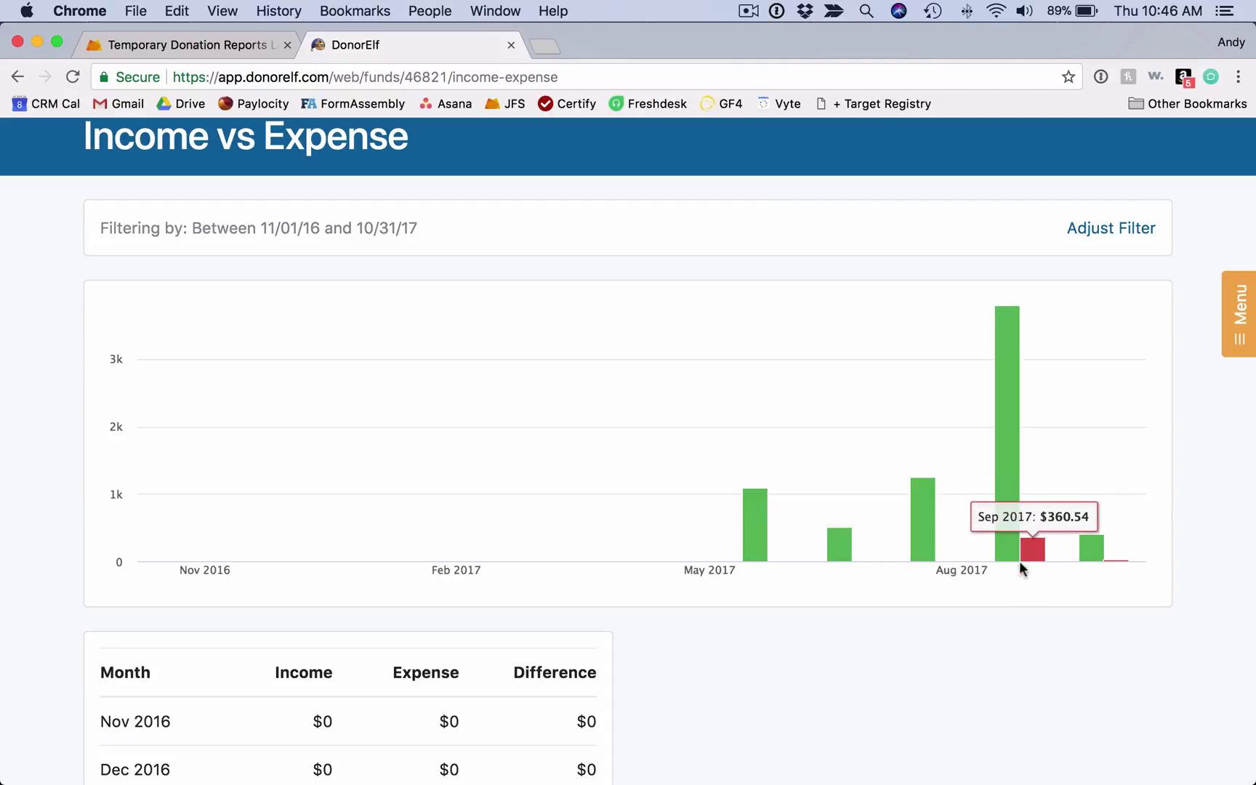
pyautogui.scroll(-10, 1004, 582)
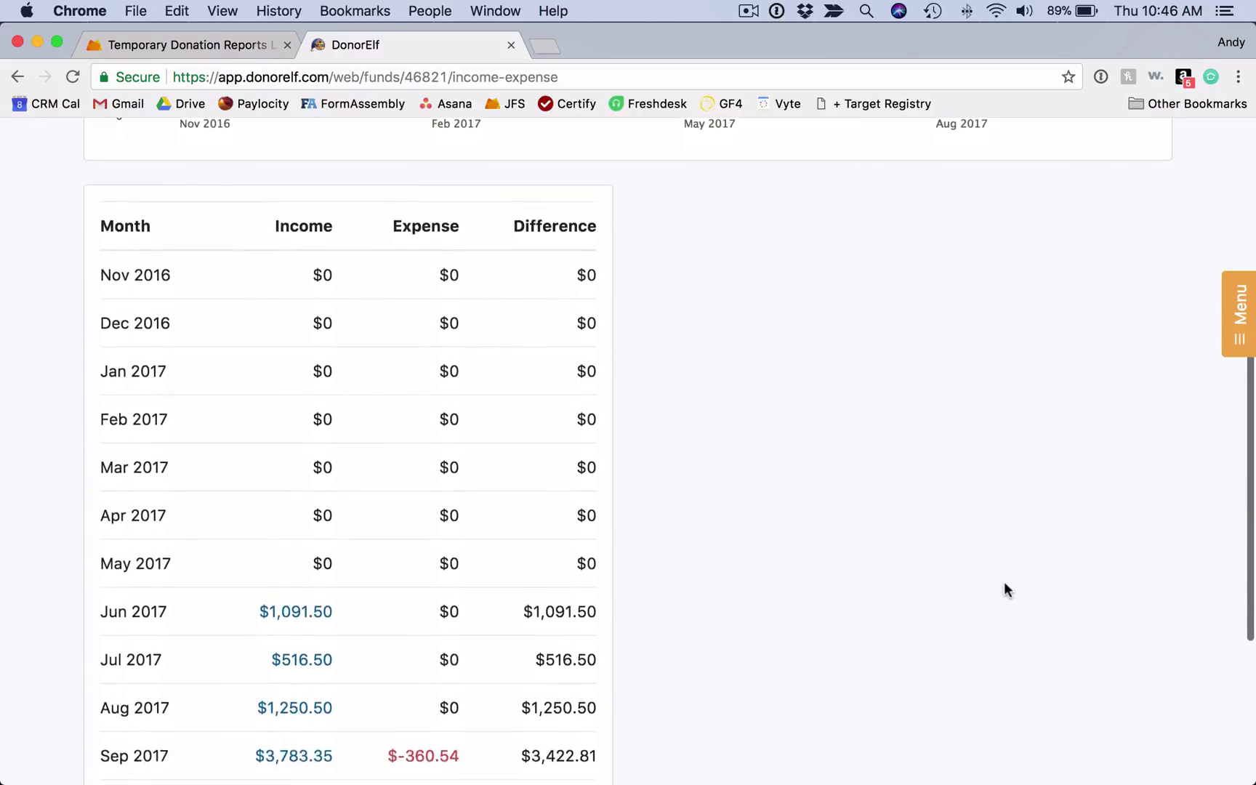
pyautogui.scroll(-3, 1004, 590)
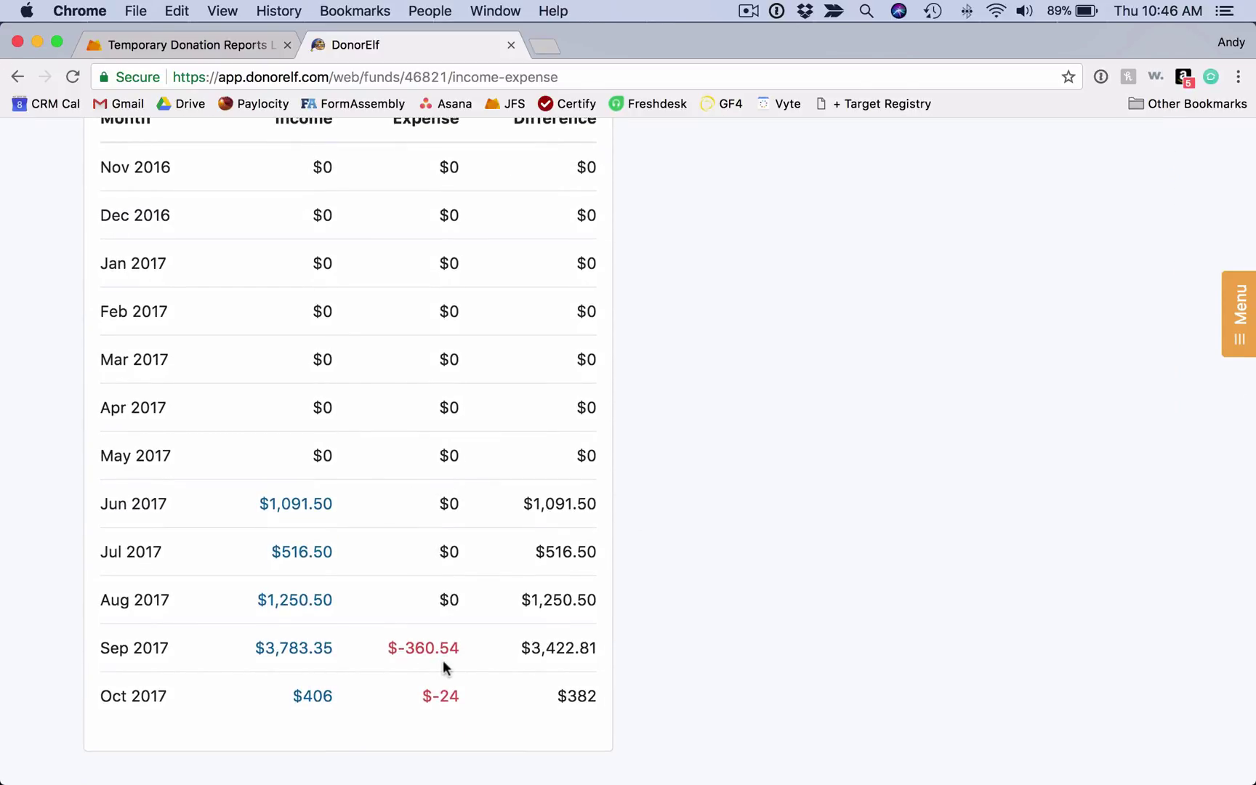
pyautogui.scroll(-1, 498, 670)
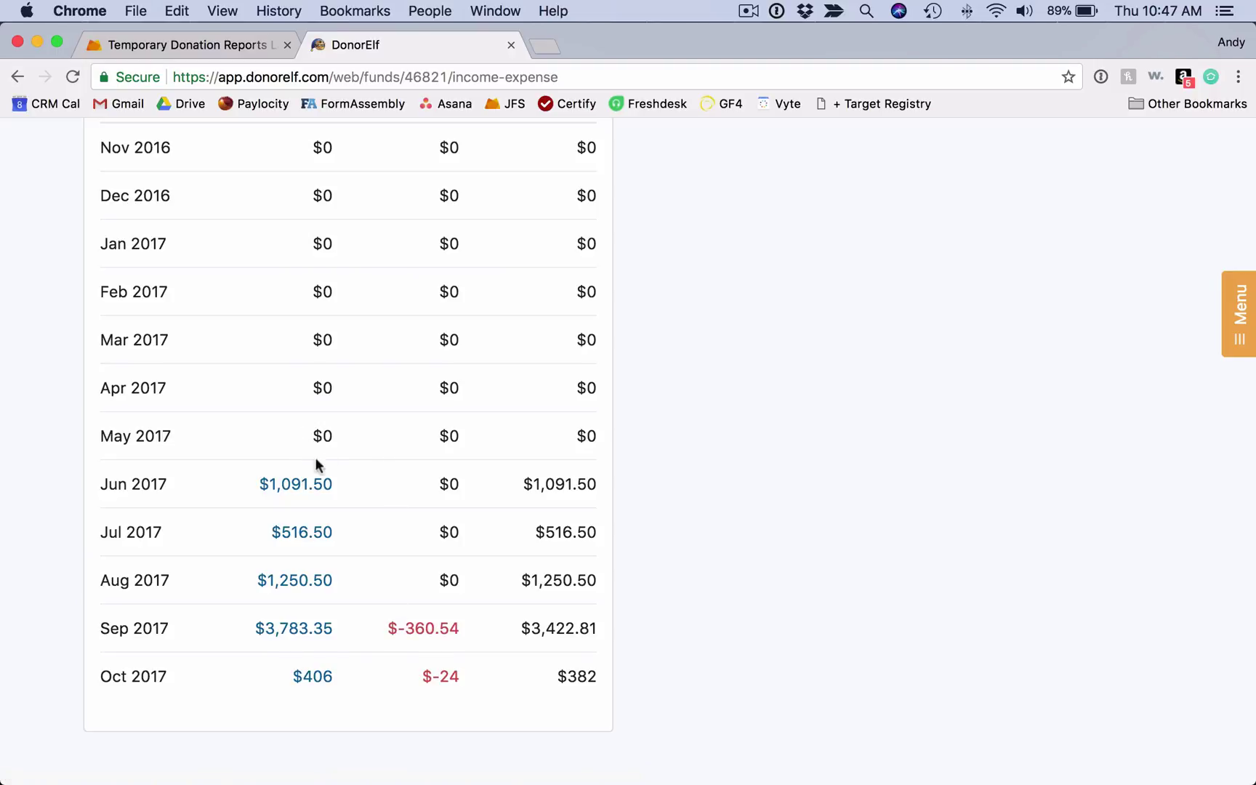
# - Open the September 2017 expense transactions from the Income vs Expense table and examine their types and amounts
pyautogui.click(422, 629)
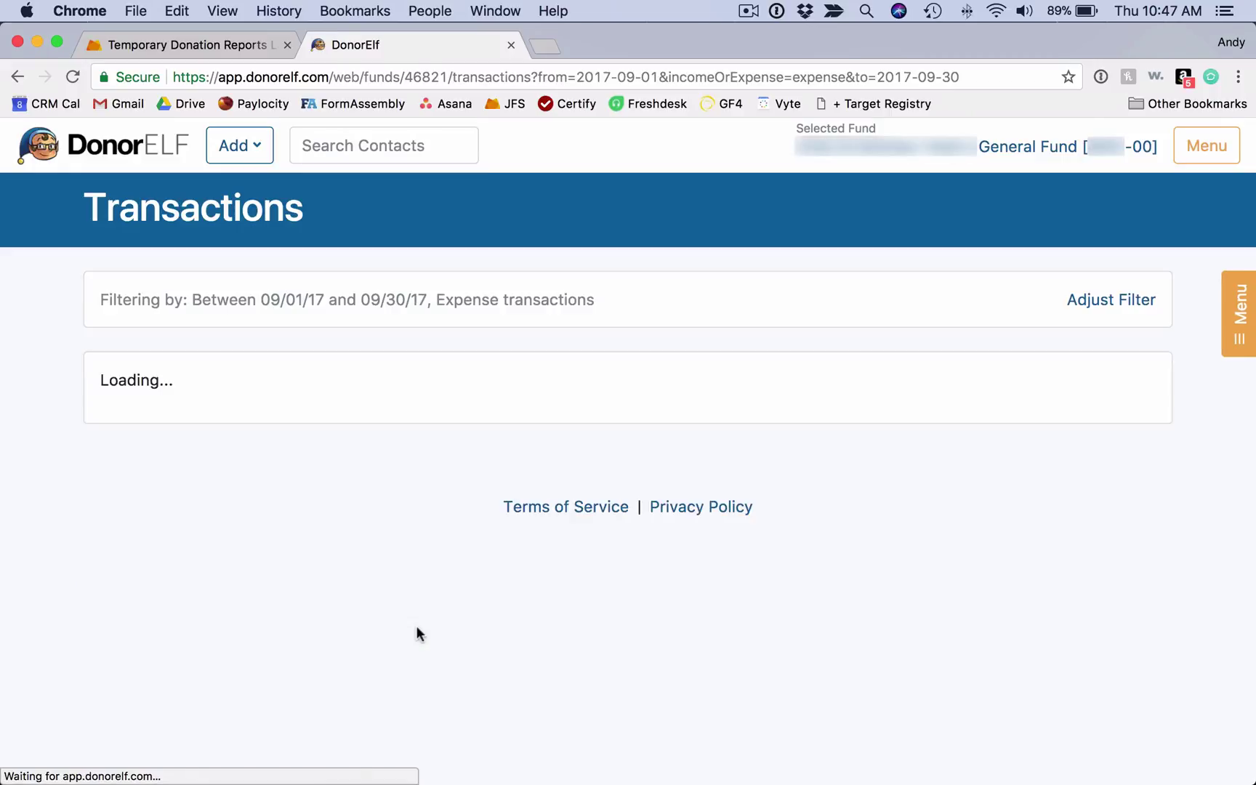
pyautogui.scroll(-2, 43, 531)
pyautogui.scroll(-2, 44, 526)
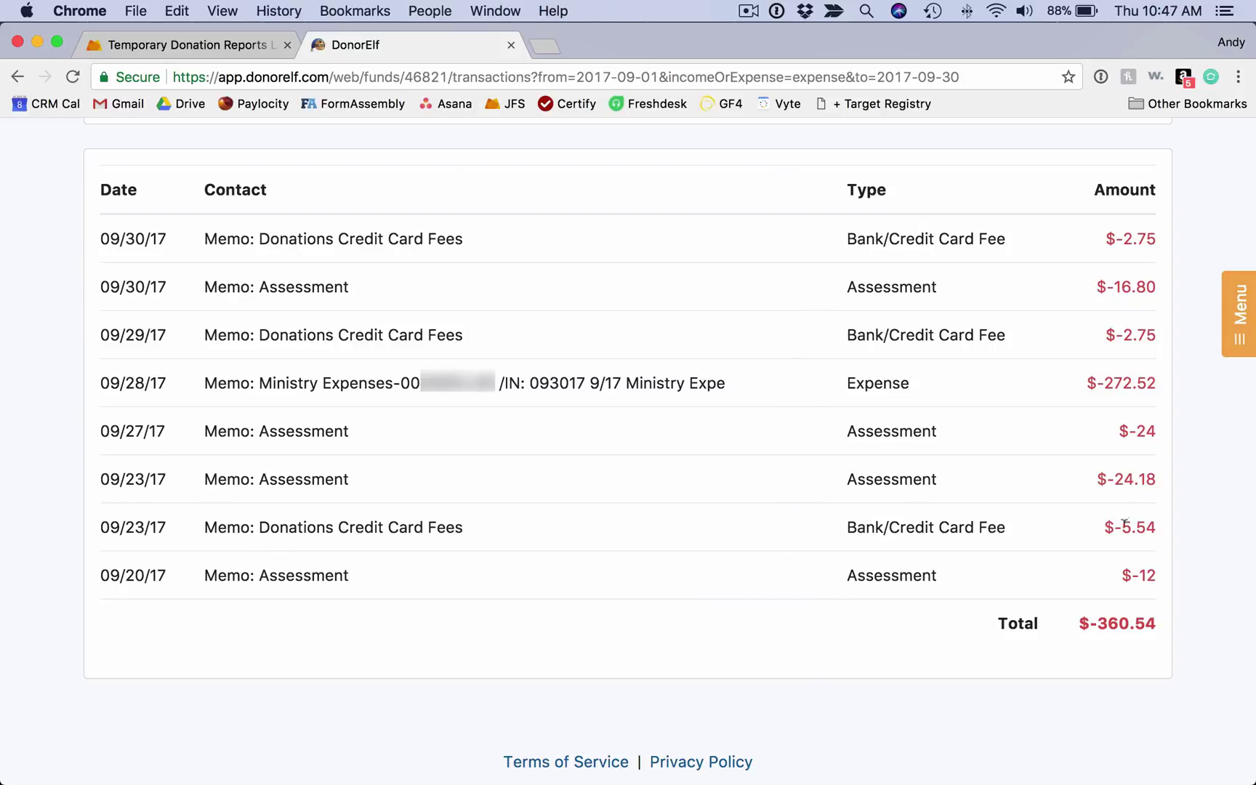
pyautogui.scroll(3, 733, 640)
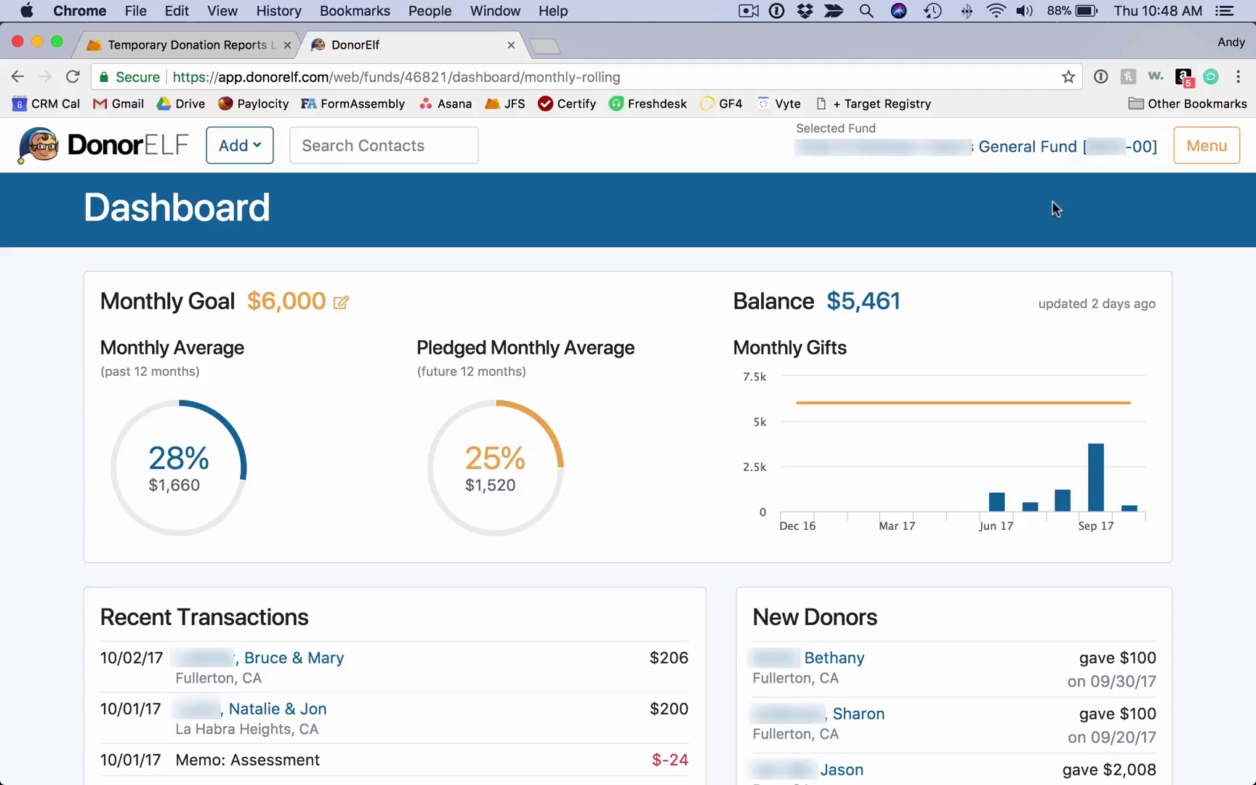
# - From the dashboard, view the additional settings options for MailChimp and user settings, and return to the dashboard
pyautogui.click(1210, 149)
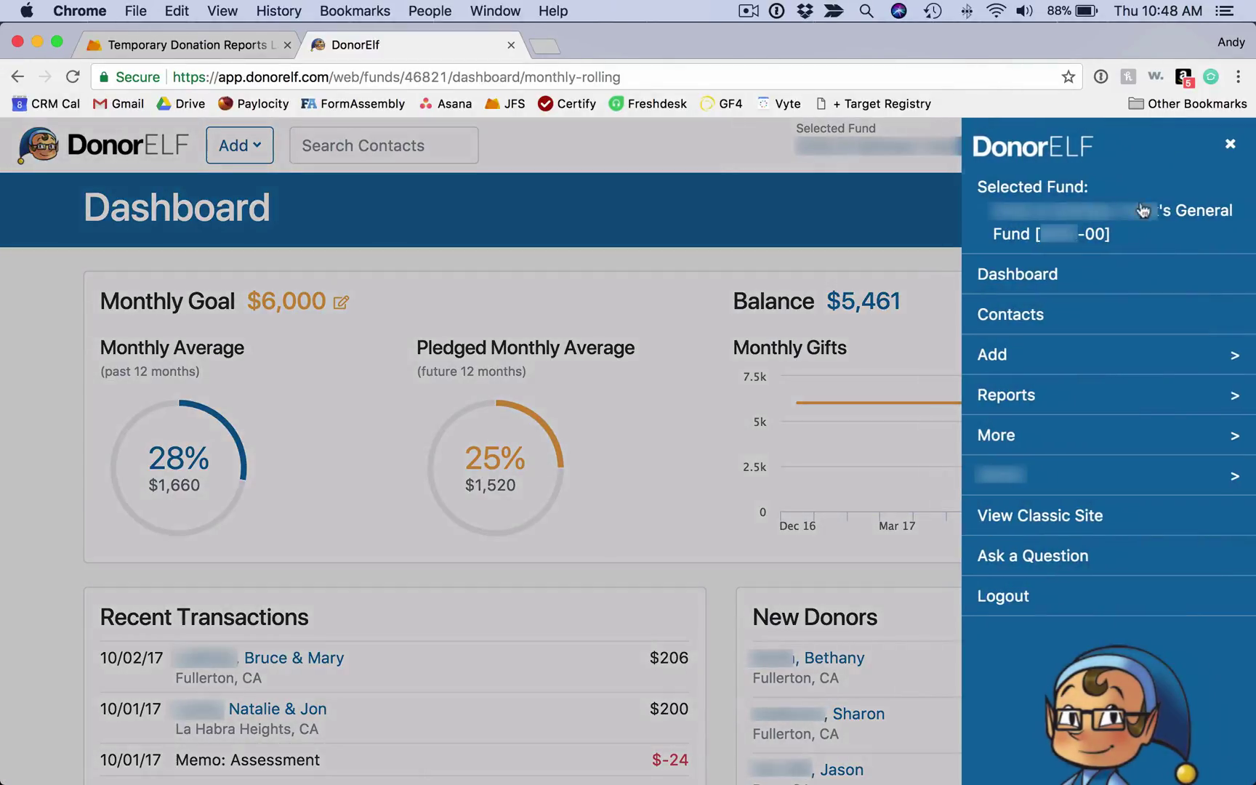
pyautogui.click(1098, 434)
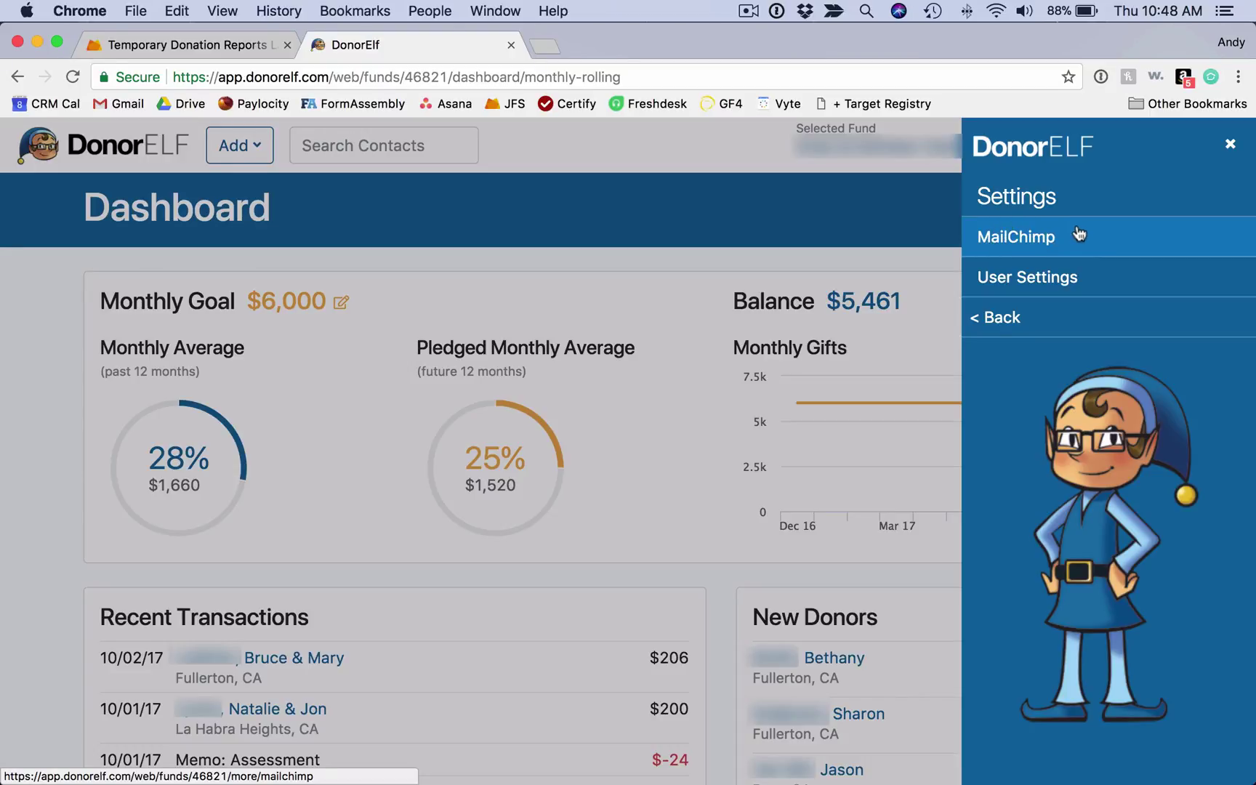
pyautogui.click(100, 150)
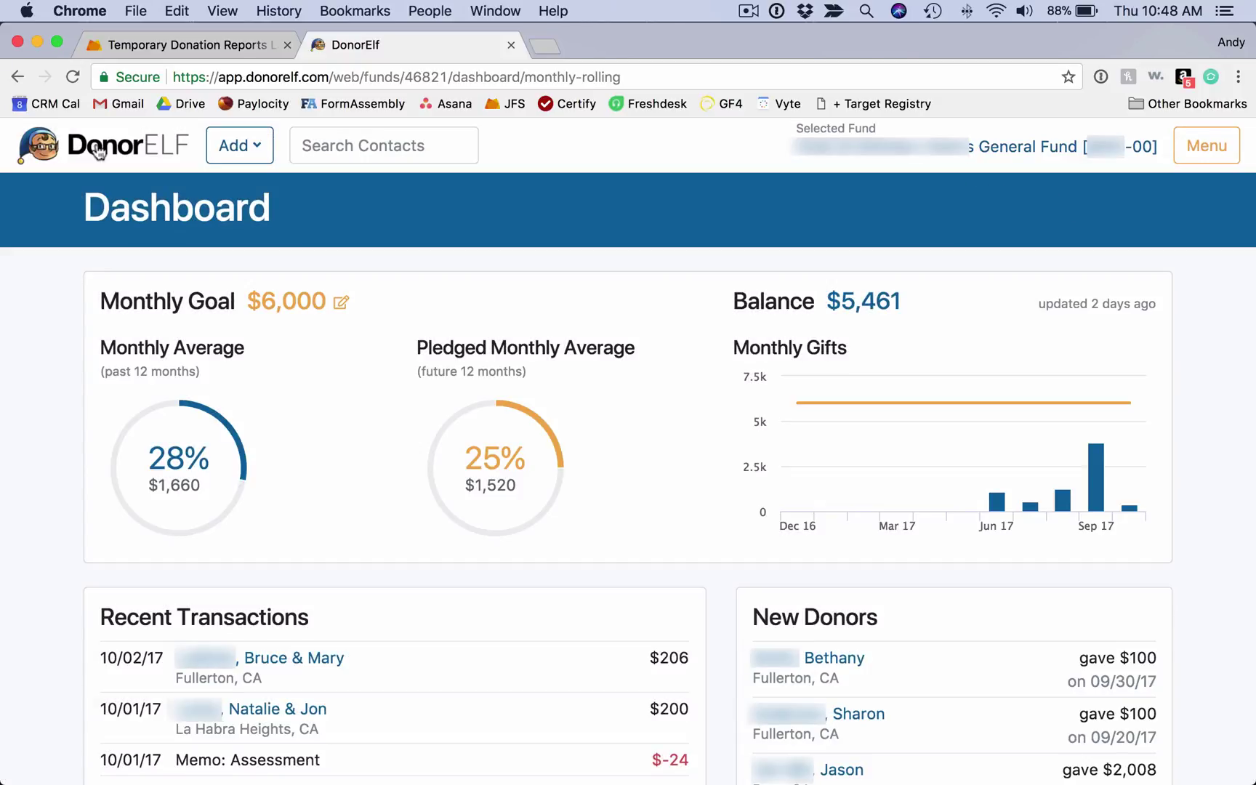